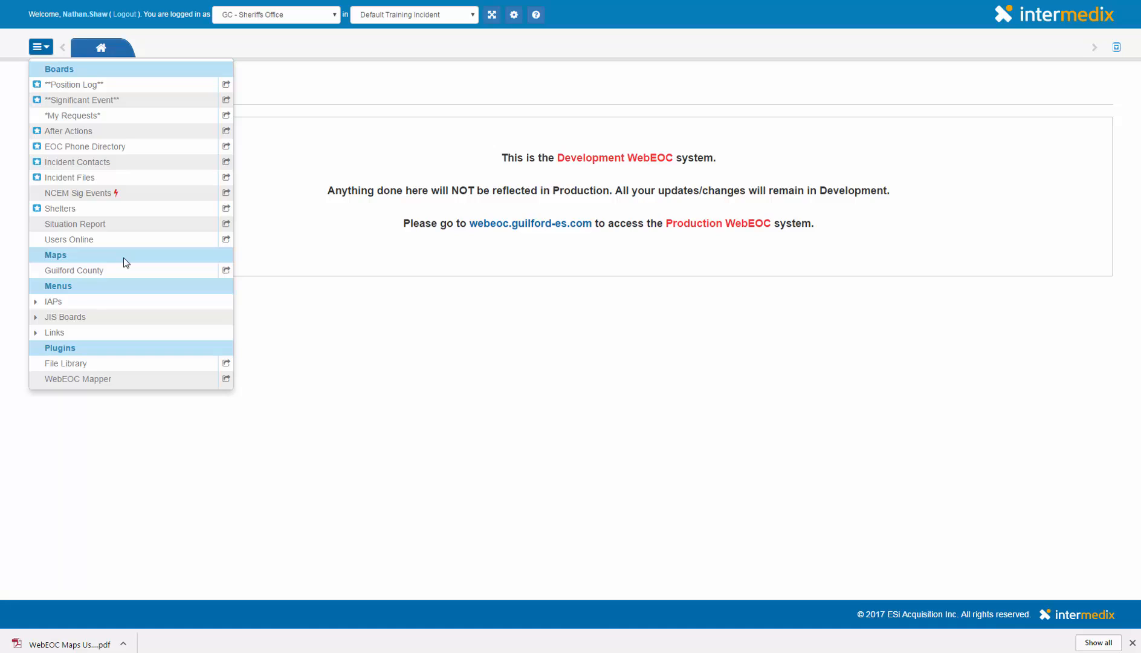
Open the Guilford County map and view the location of the newest Position Log record on its own map.
click(88, 273)
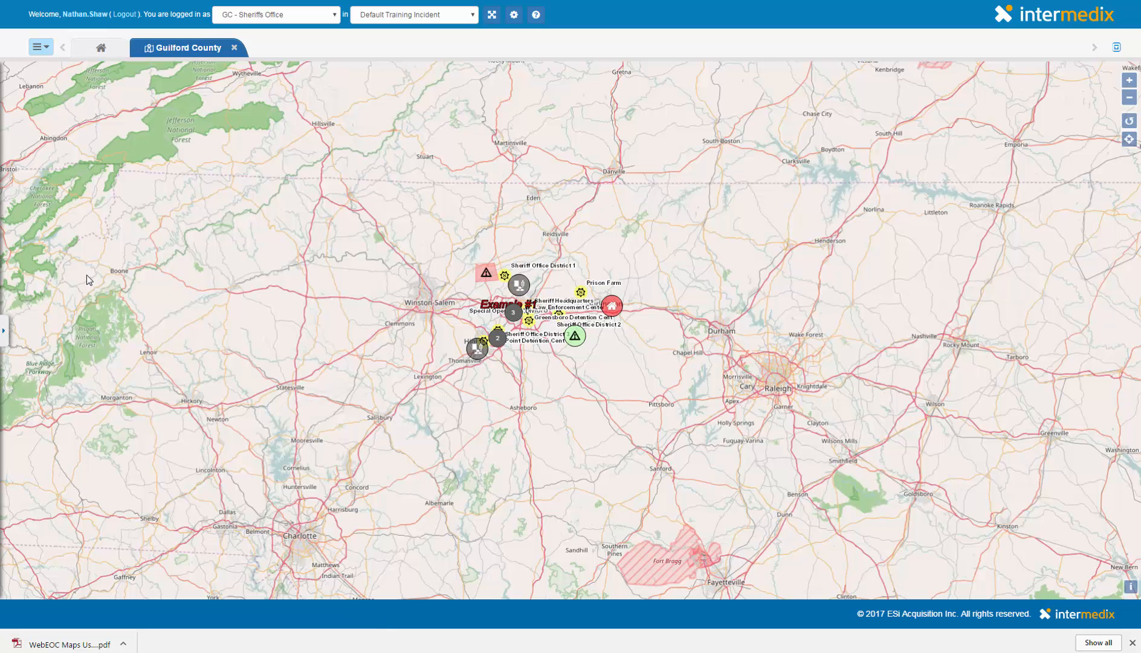
click(39, 47)
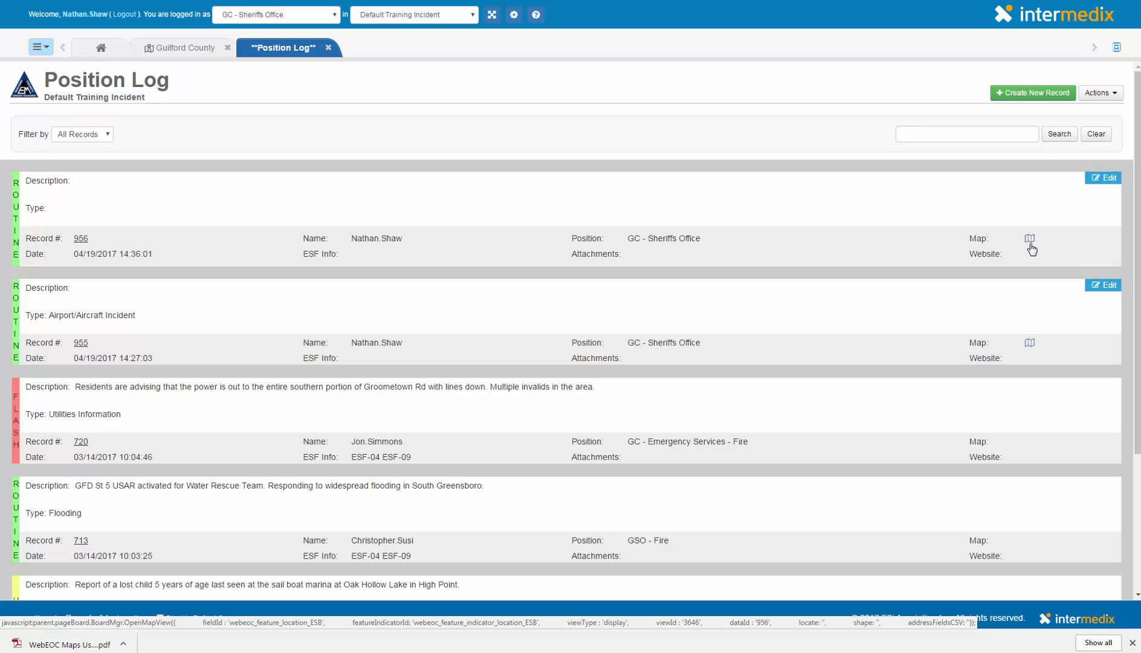
click(1029, 239)
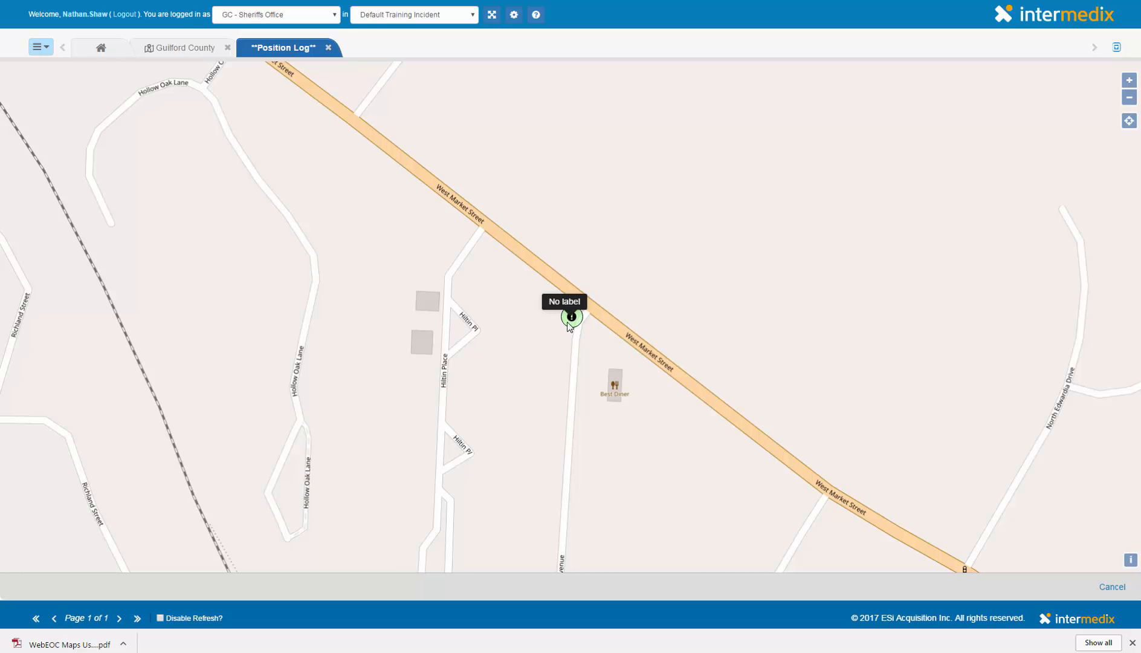
Turn on the Parks and Trails and Major Lakes layers on the Guilford County map.
click(181, 47)
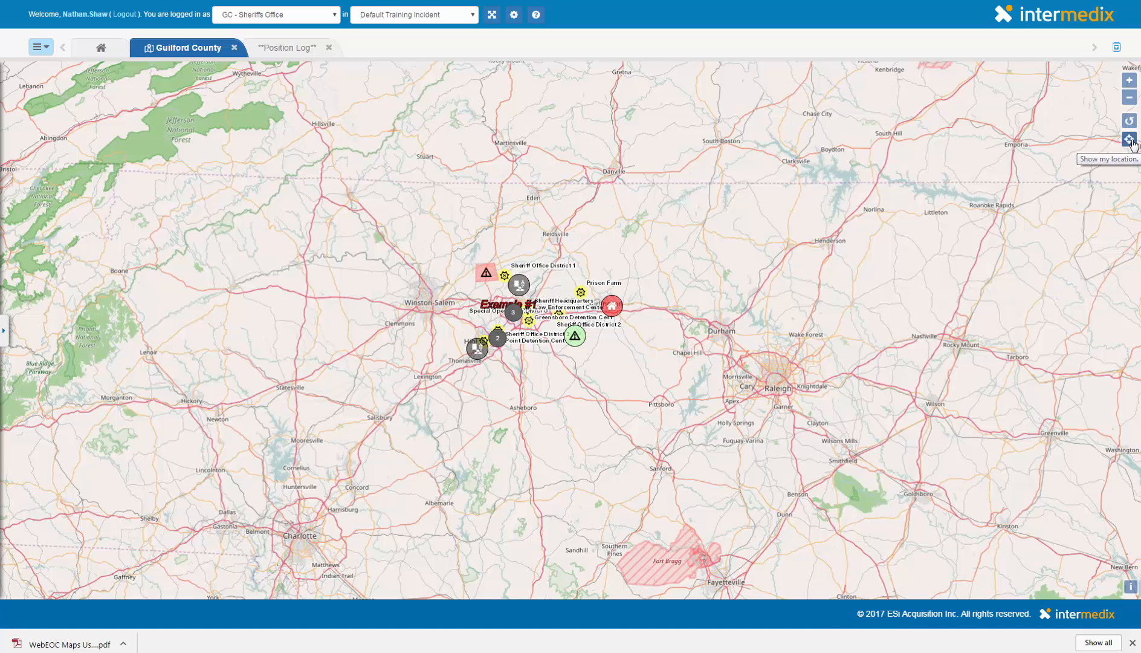
click(1130, 141)
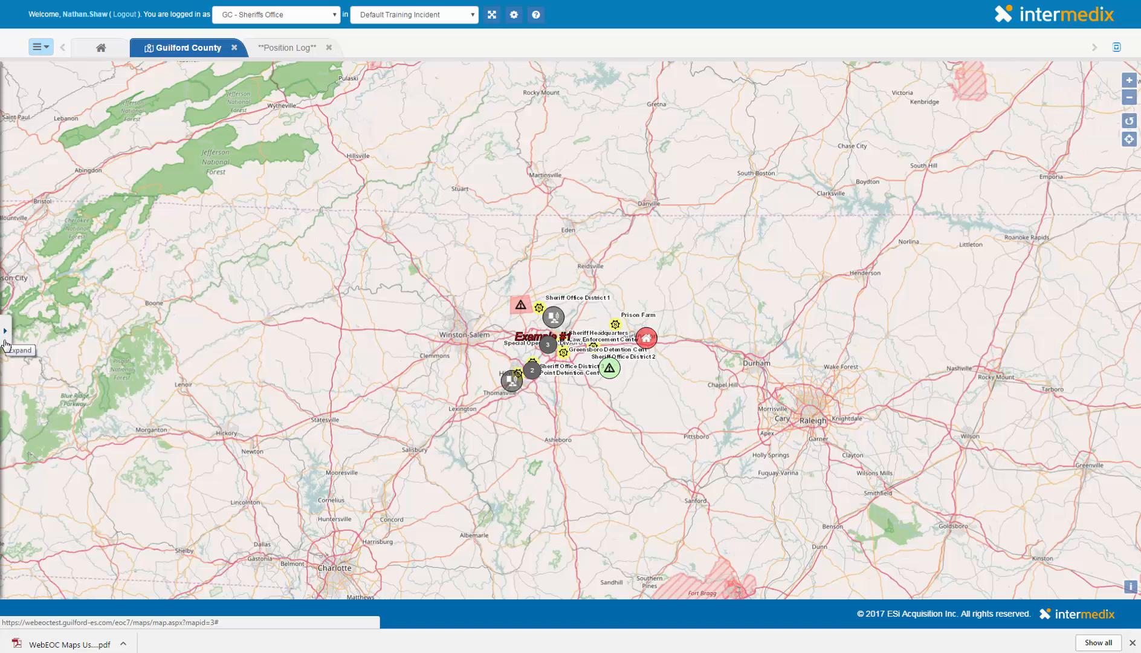
click(4, 331)
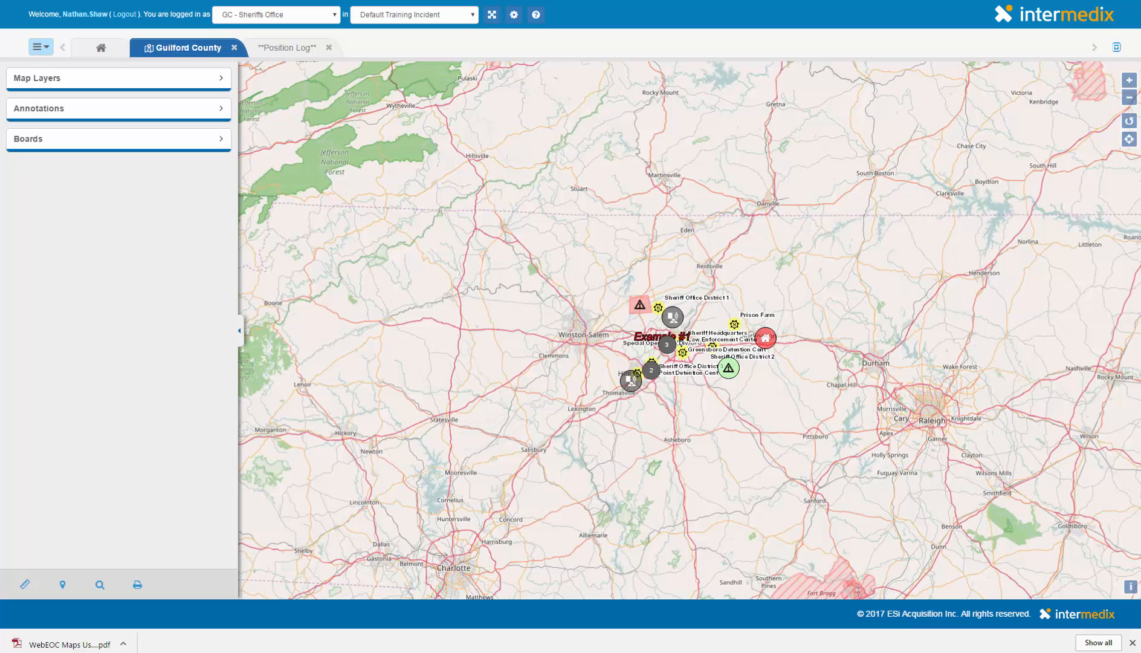
click(175, 84)
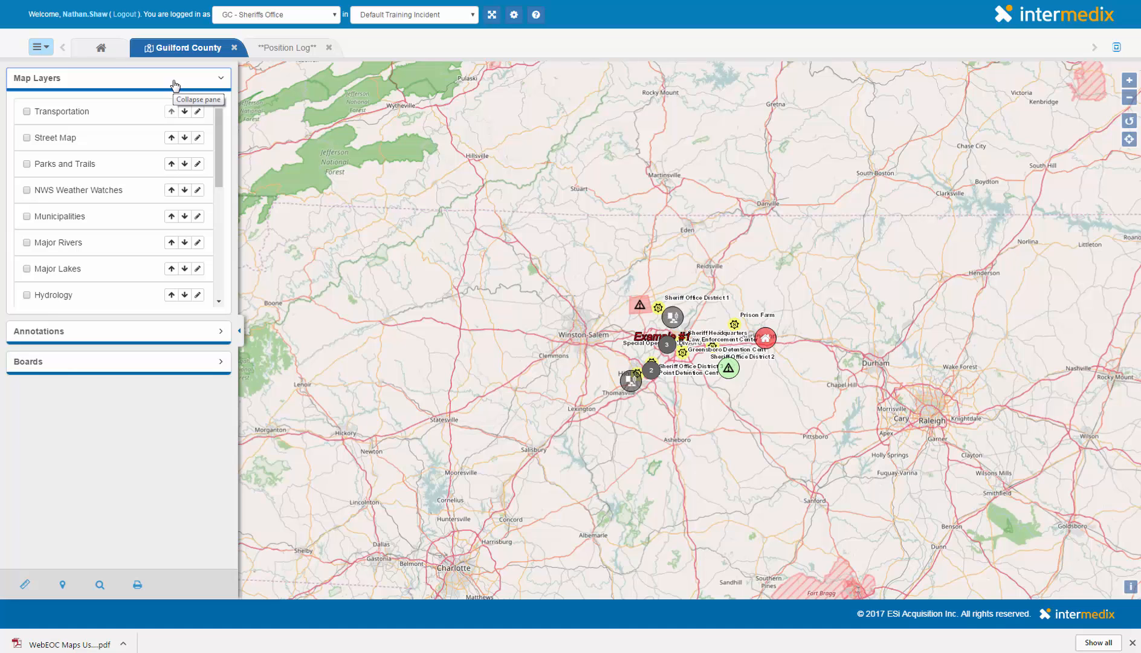
click(27, 164)
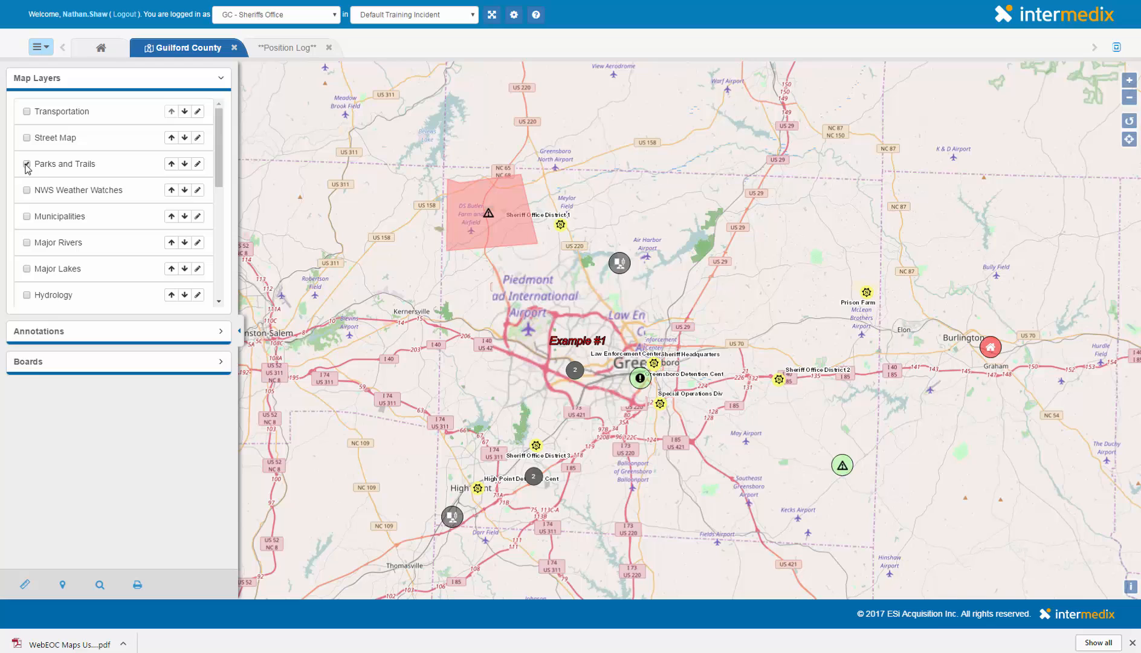
click(26, 269)
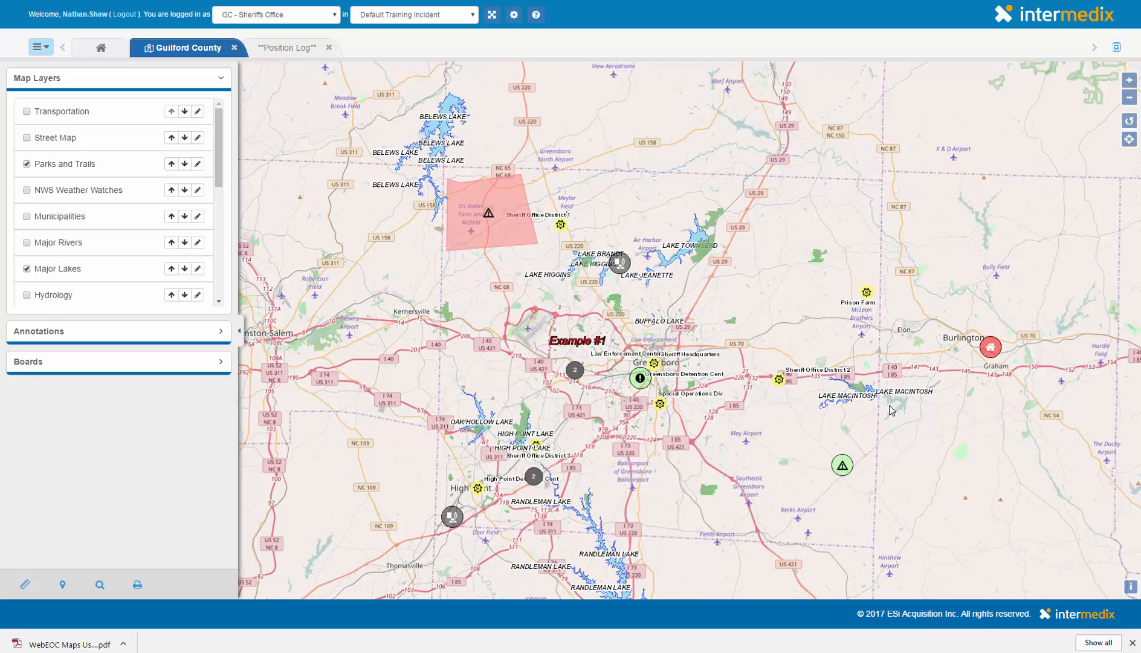
click(109, 78)
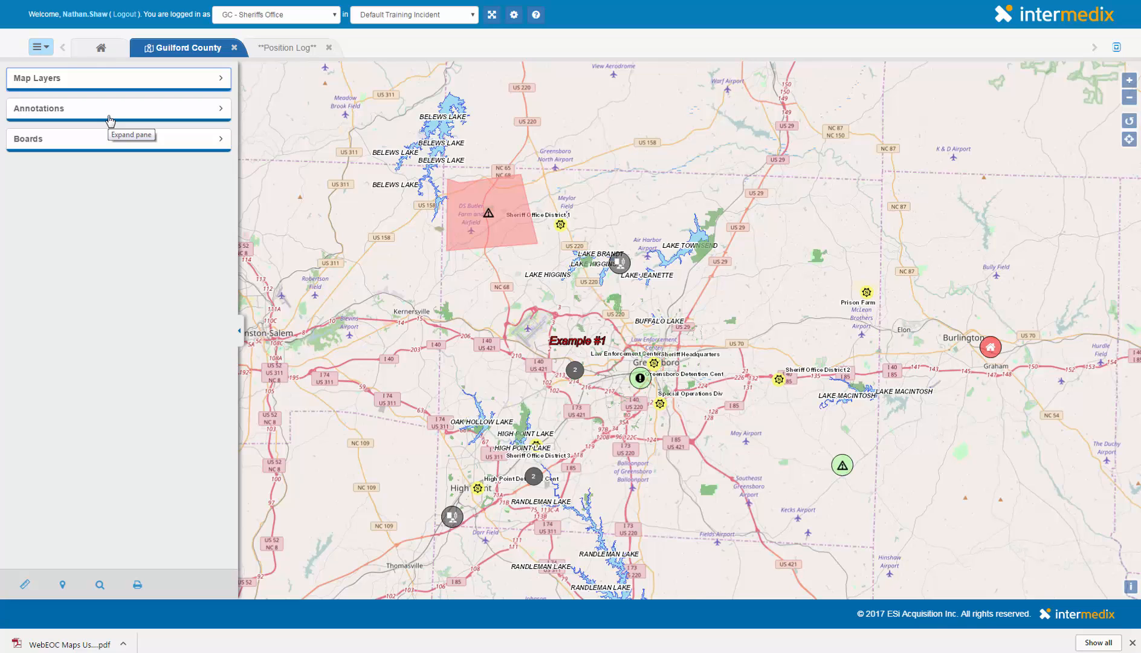
Start a new annotation named "Example #3" and pick white as its drawing color.
click(109, 119)
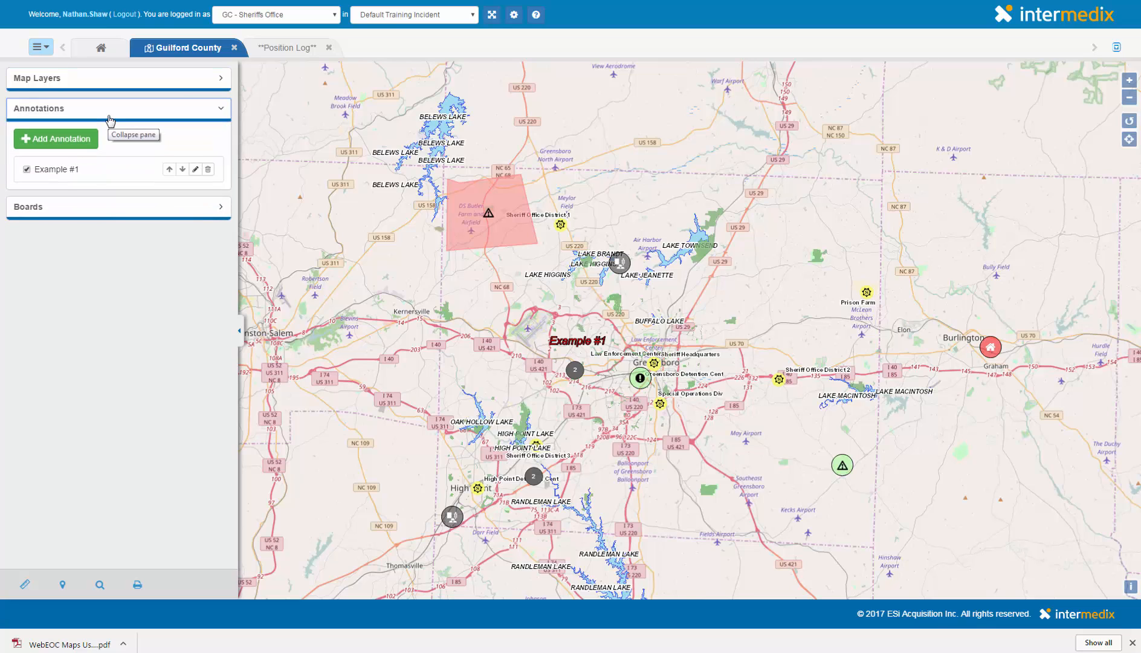
click(74, 139)
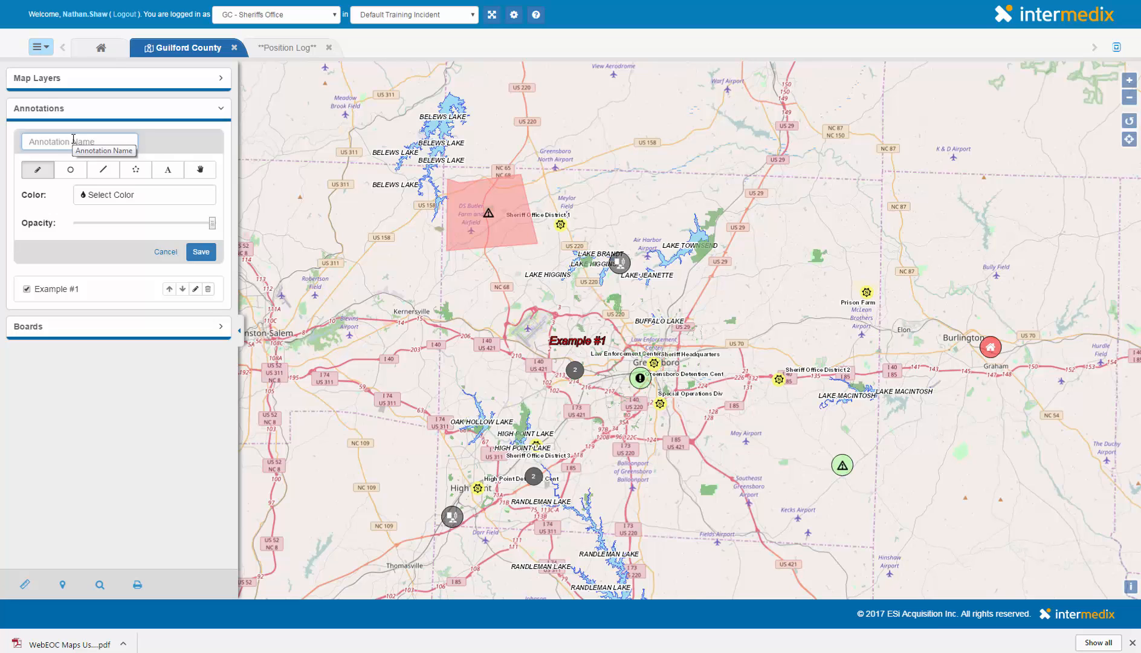
text(Example #3)
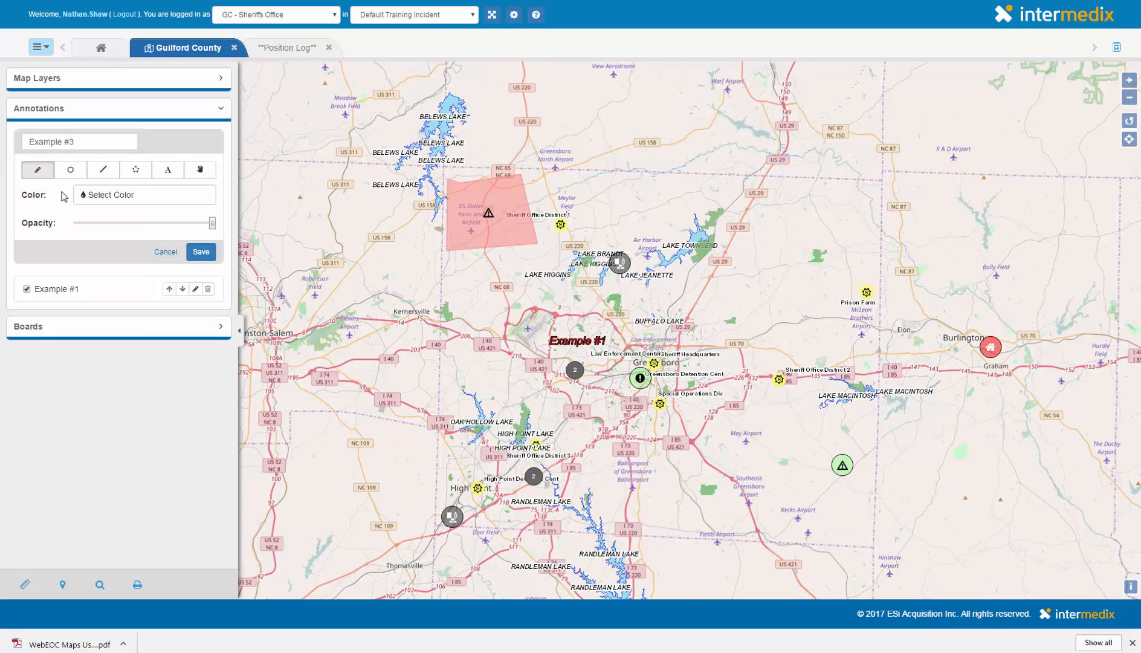
click(132, 203)
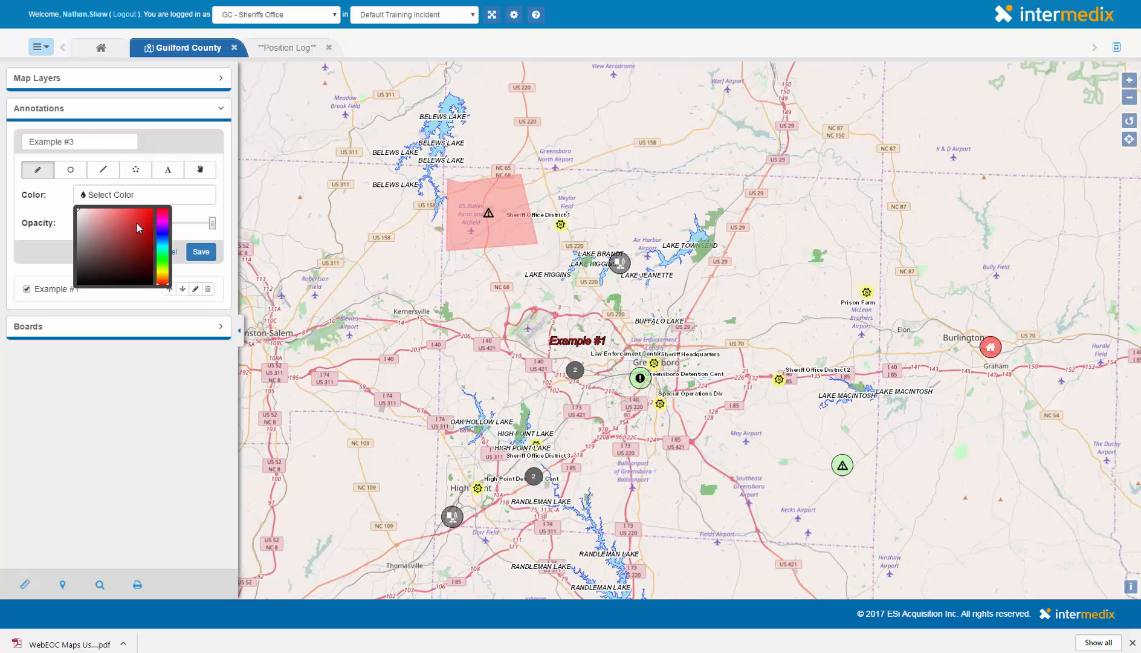
click(138, 225)
click(82, 215)
click(59, 205)
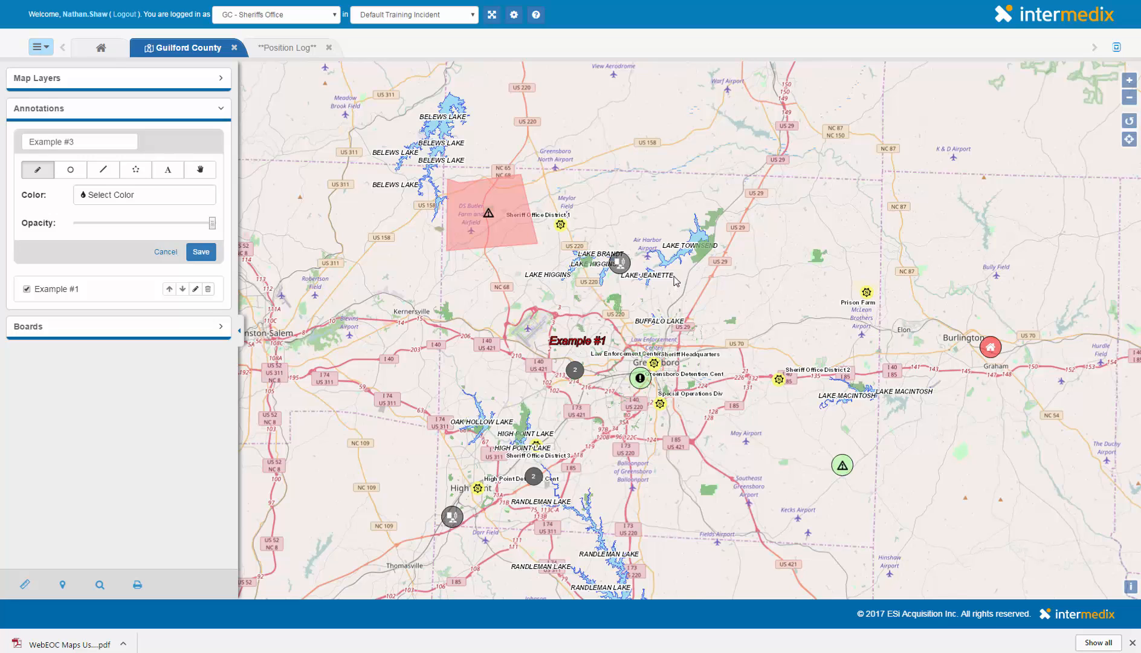
Try out a freehand stroke below Lake Townsend and a filled circle over the lake, and discard both.
drag(674, 278, 701, 271)
mouse_move(718, 286)
mouse_down()
mouse_move(719, 305)
mouse_move(692, 313)
mouse_move(671, 280)
mouse_up()
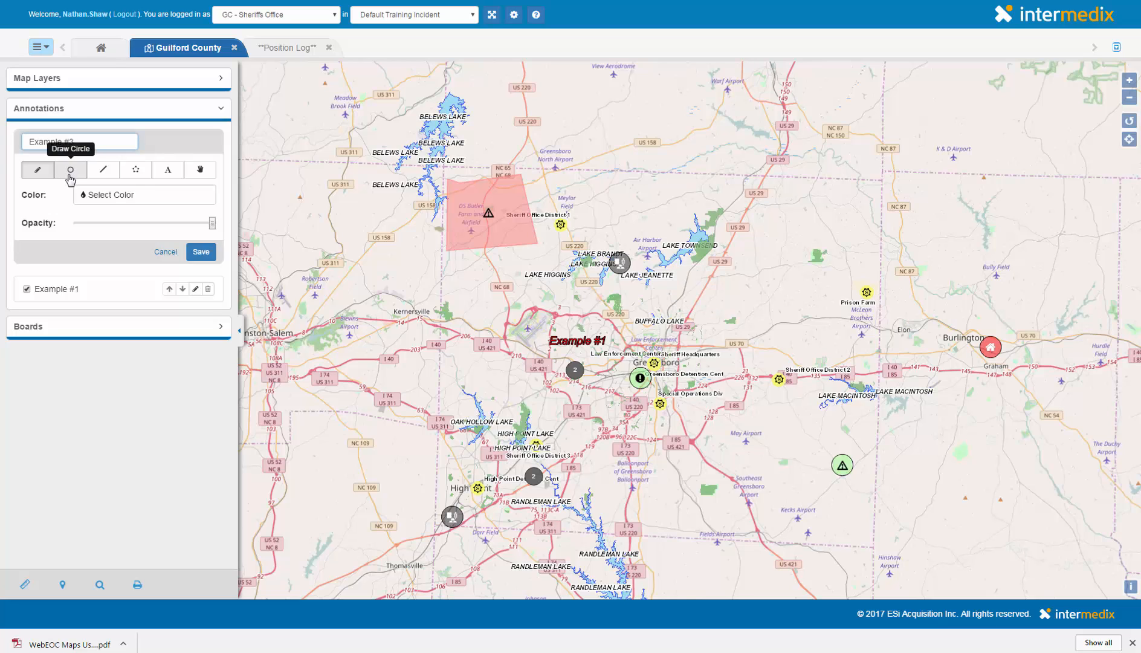
click(70, 175)
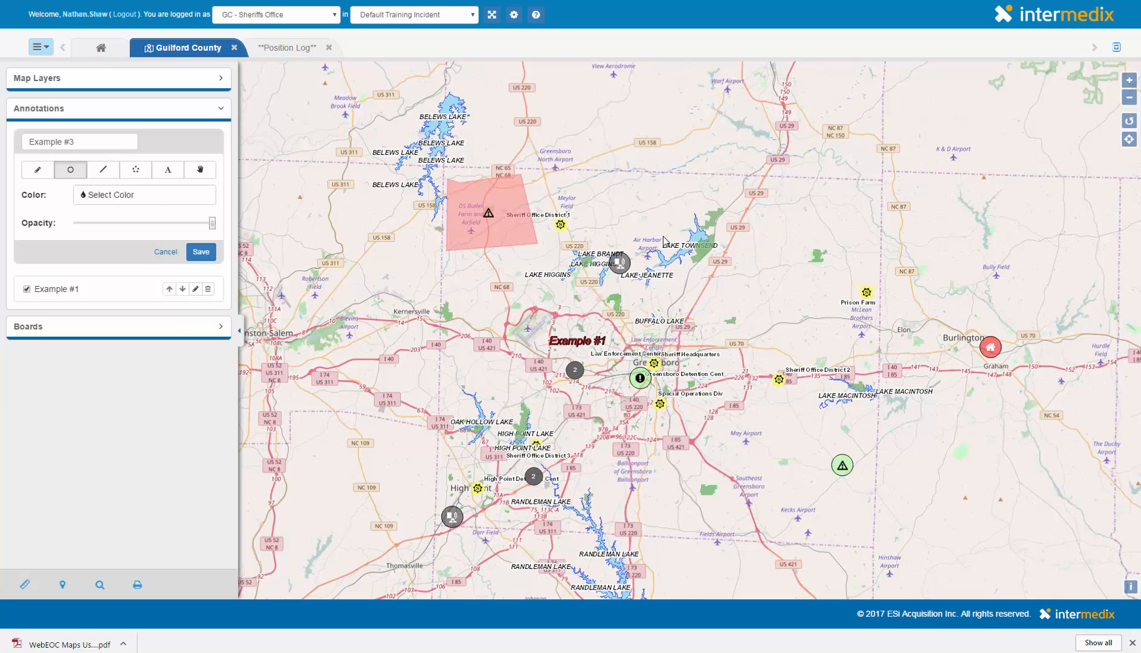
drag(663, 240, 697, 260)
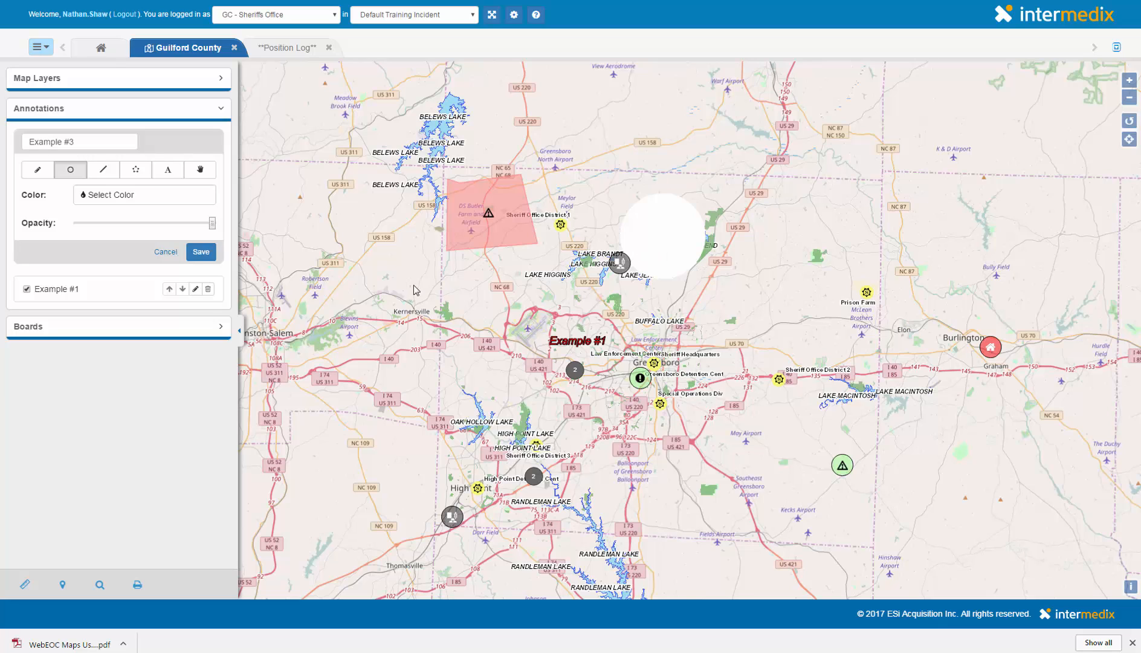
click(105, 169)
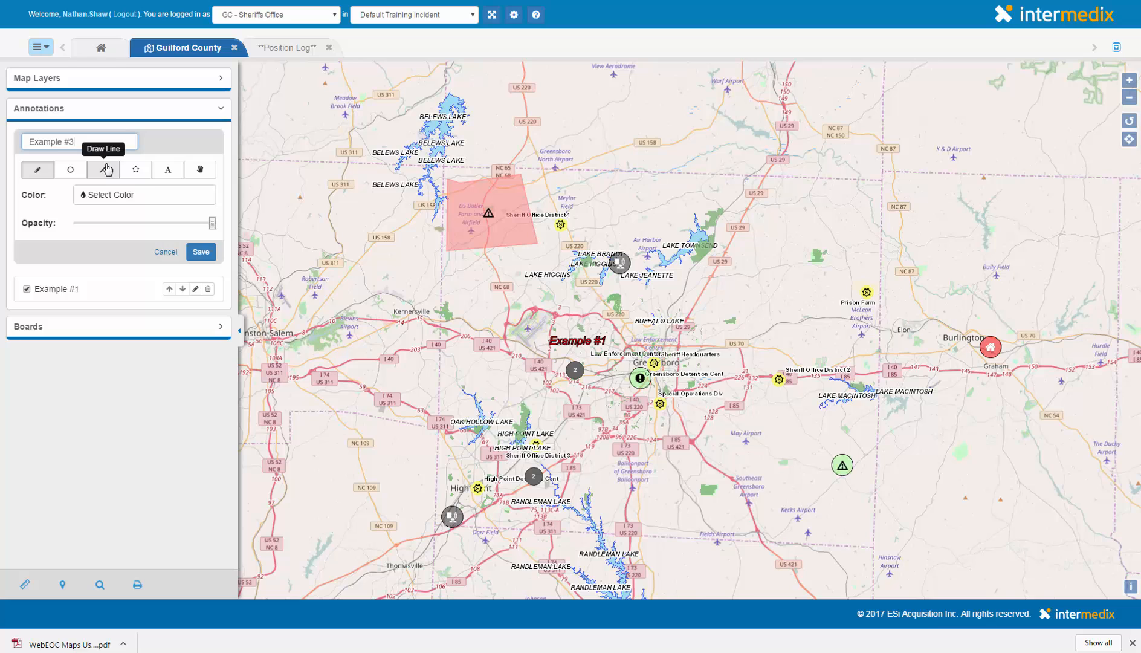
Try drawing a multi-segment line around the airport area west of the Example #1 label.
click(105, 169)
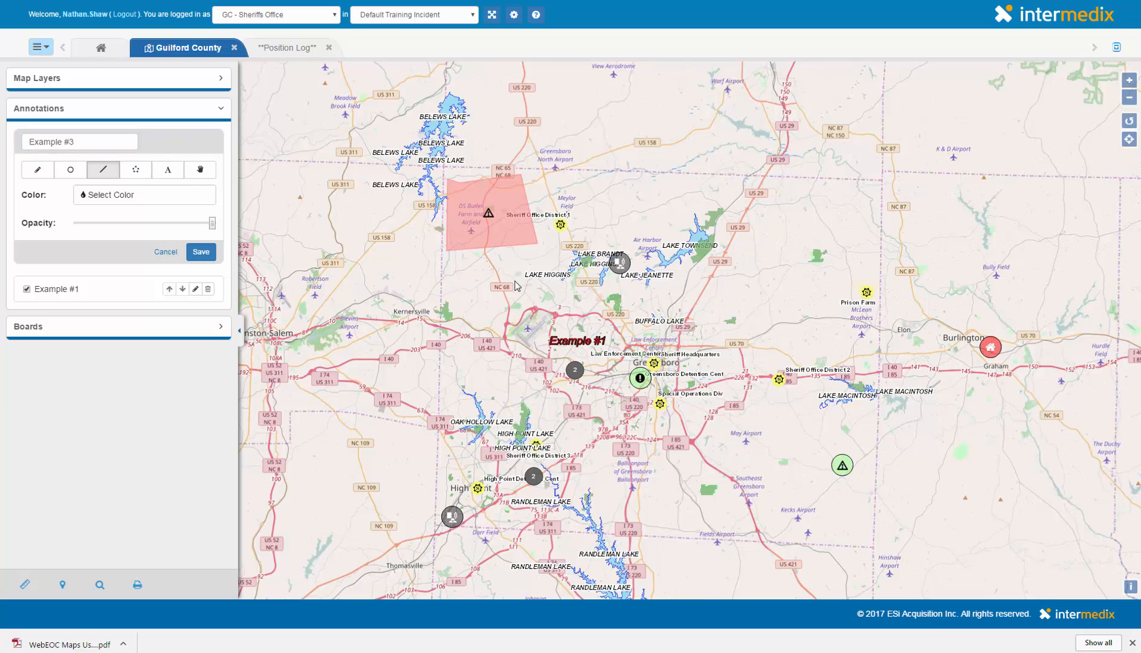
click(494, 388)
click(510, 347)
click(560, 343)
click(539, 318)
click(470, 327)
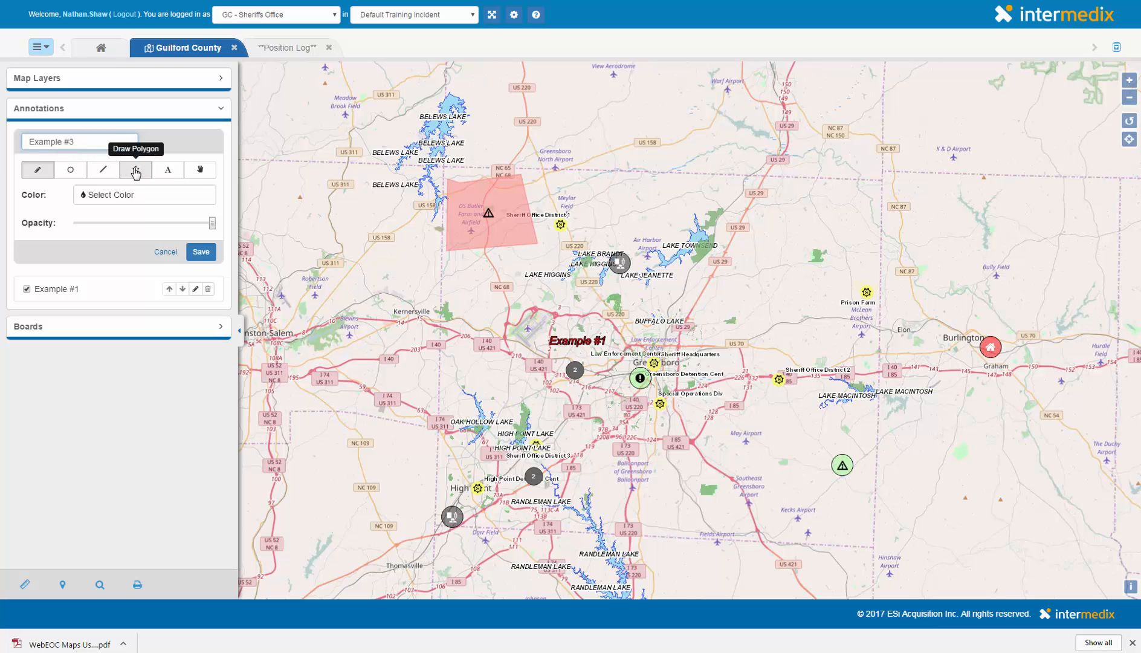
Try drawing a filled polygon northwest of the Example #1 label and discard it.
click(136, 172)
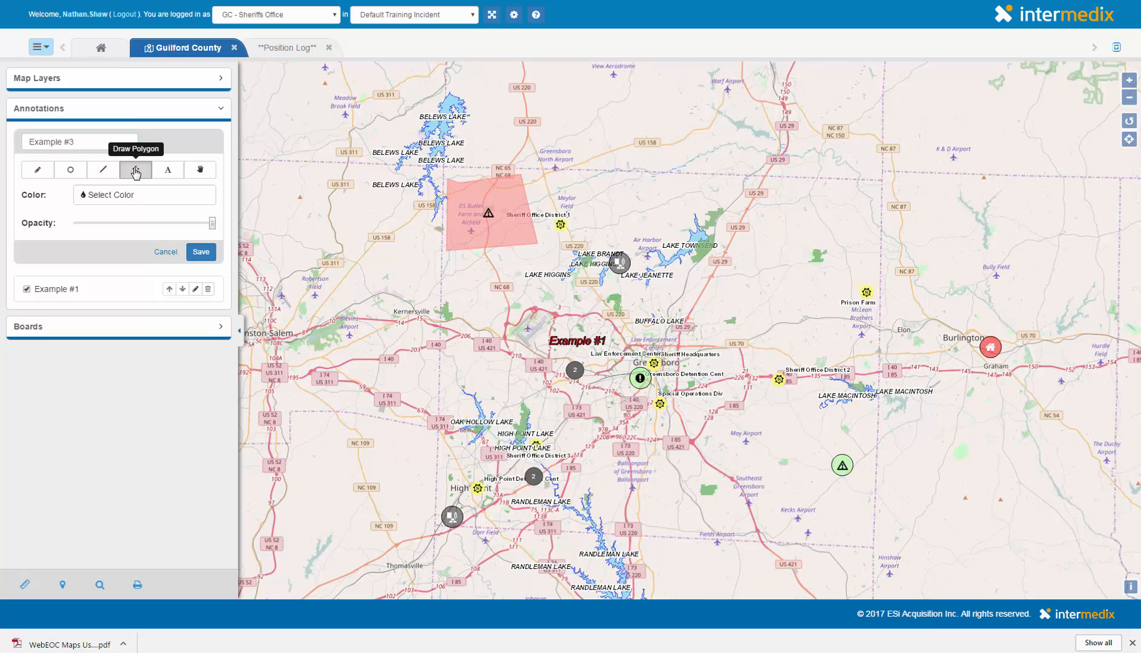
click(474, 298)
click(520, 277)
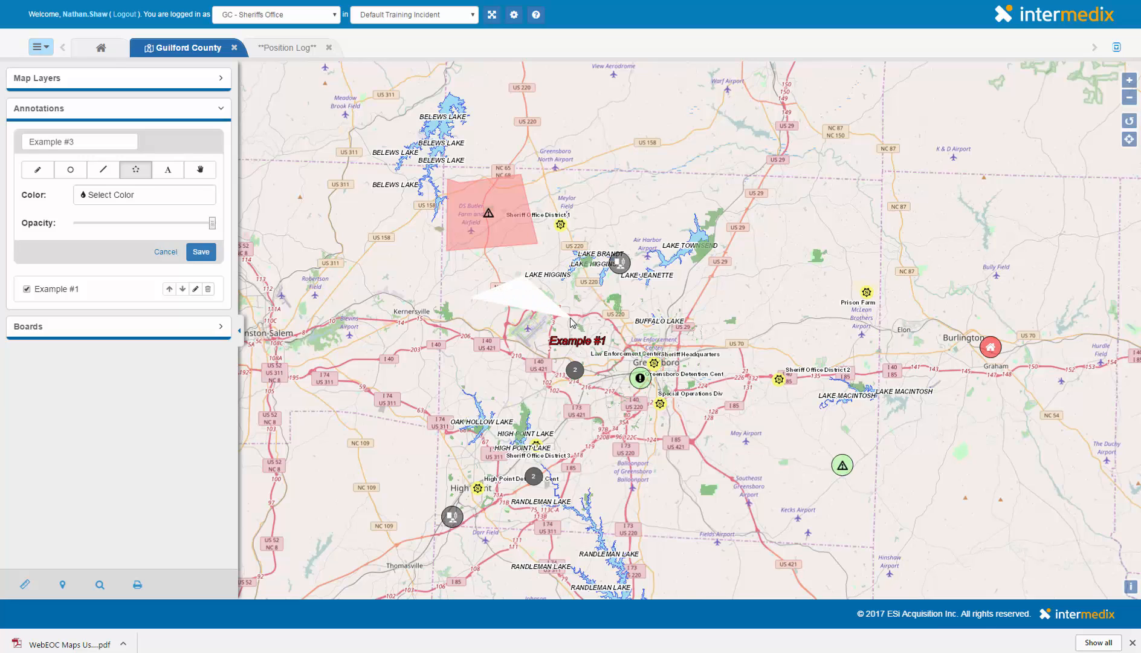
click(569, 319)
click(538, 349)
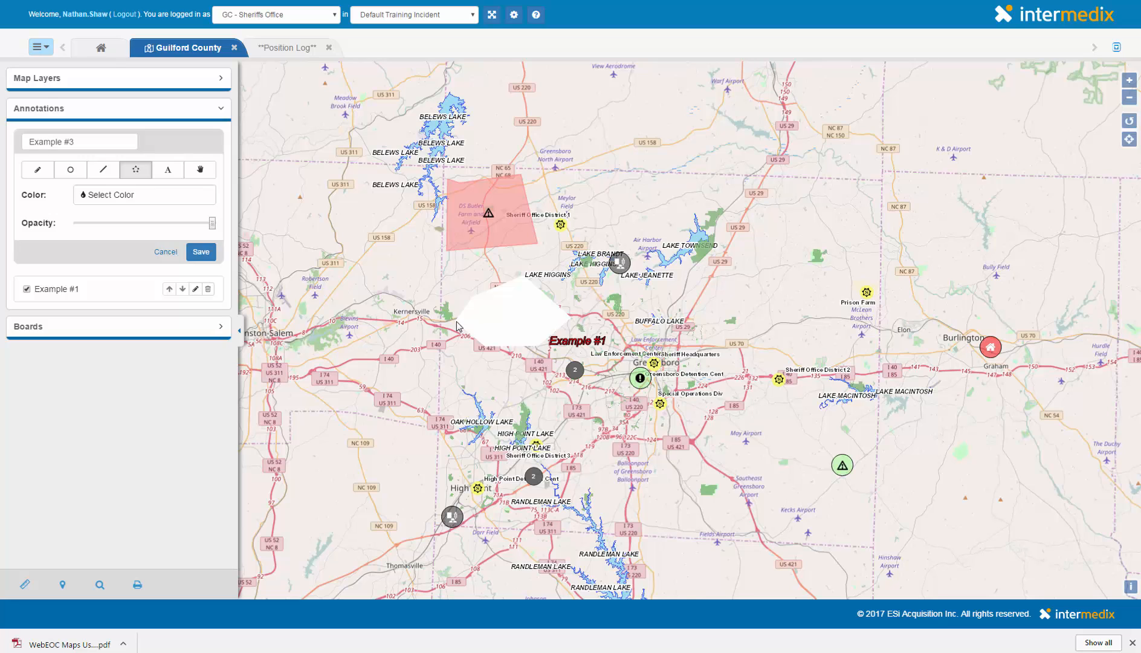
click(74, 141)
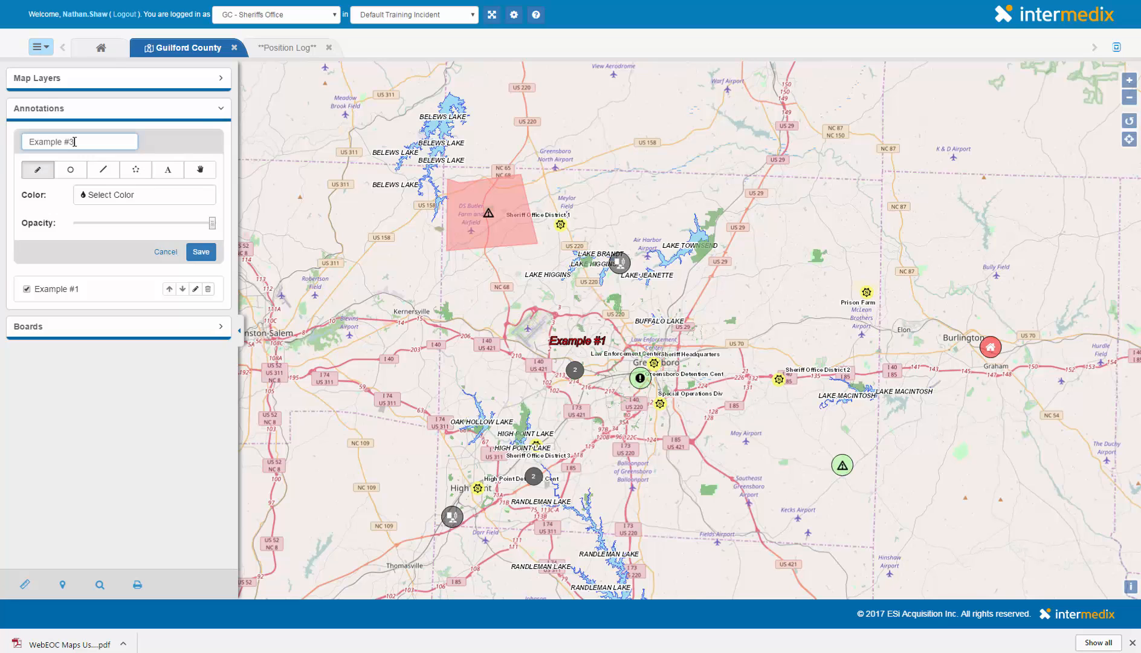
Place a 14px text label reading "Example #3", without bold or italic, just below the red shaded area.
click(171, 175)
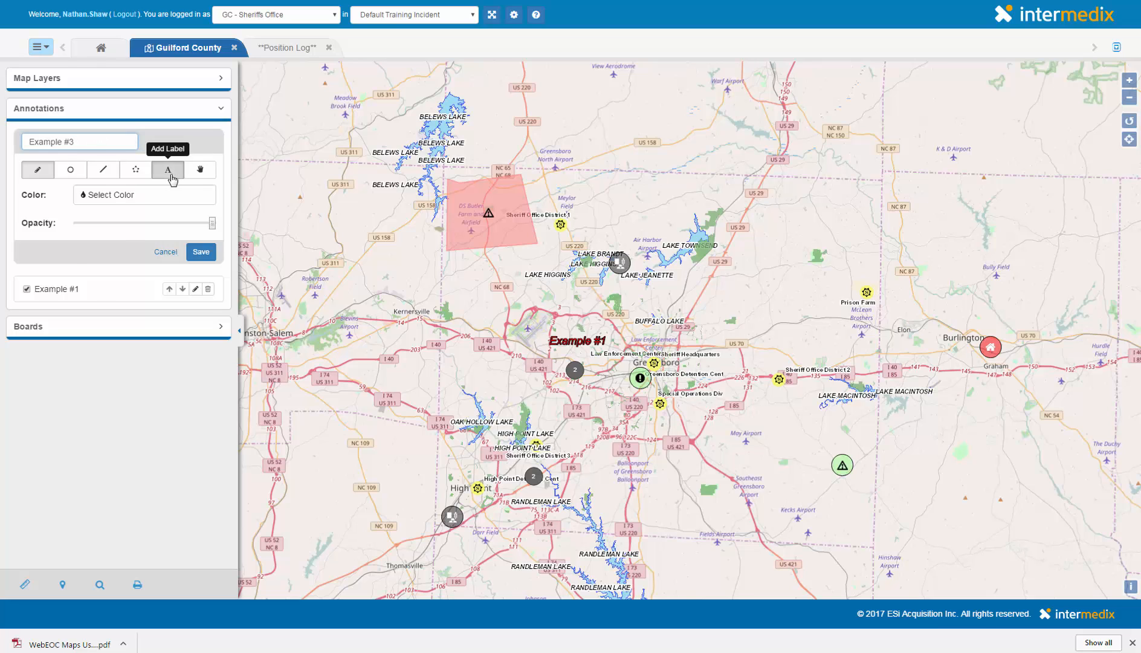
click(164, 222)
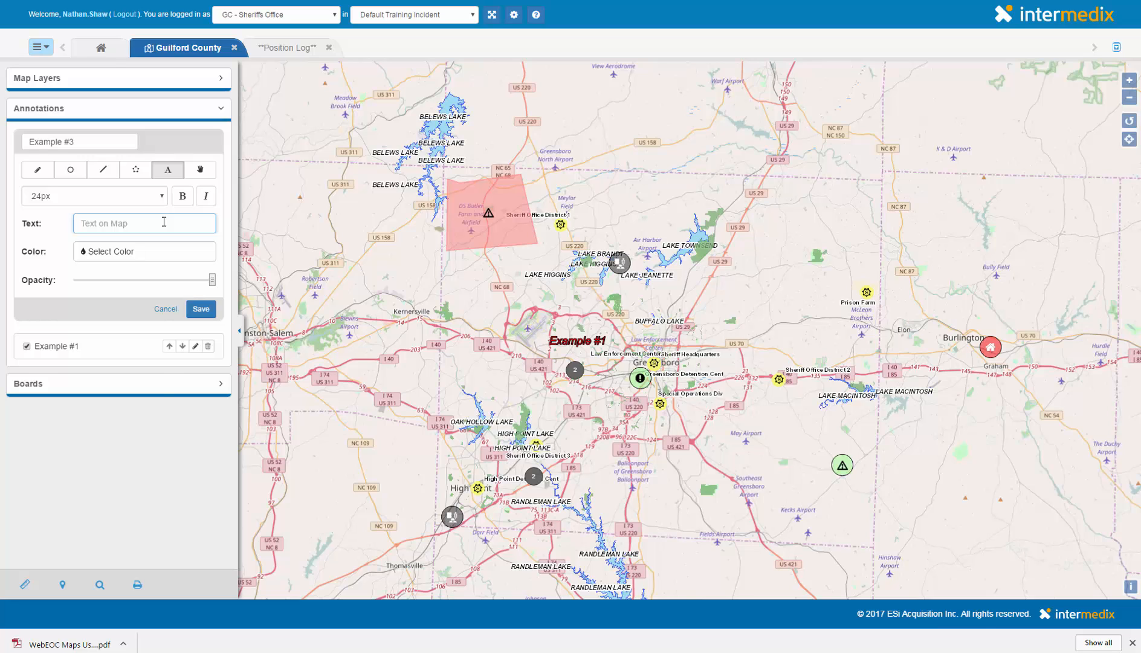
click(147, 196)
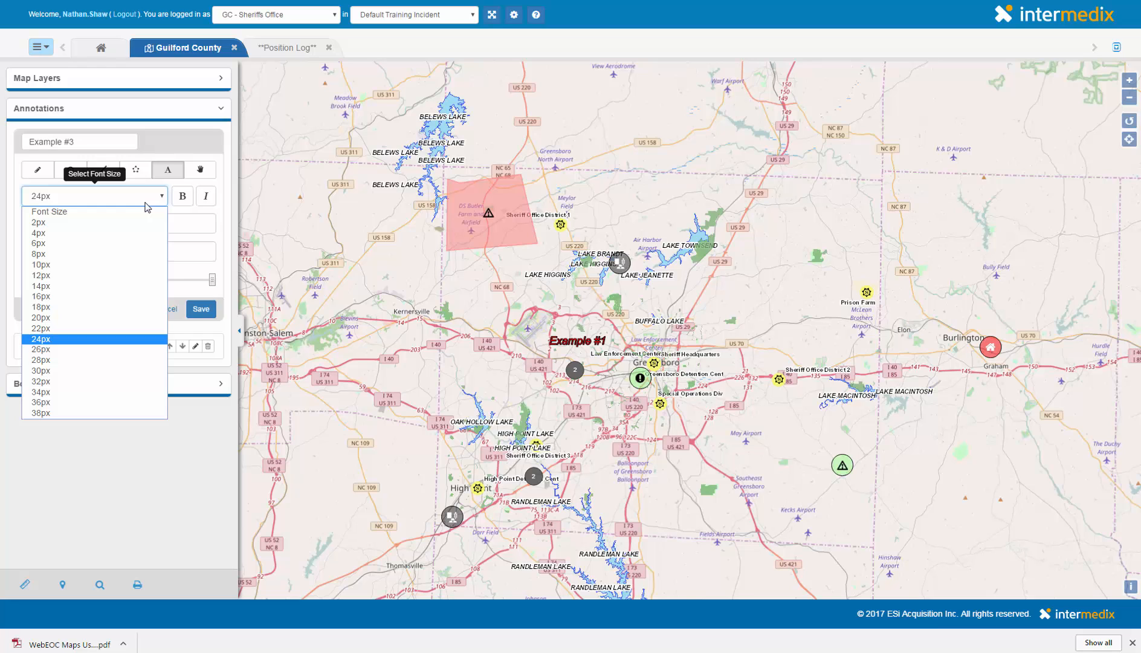
click(129, 284)
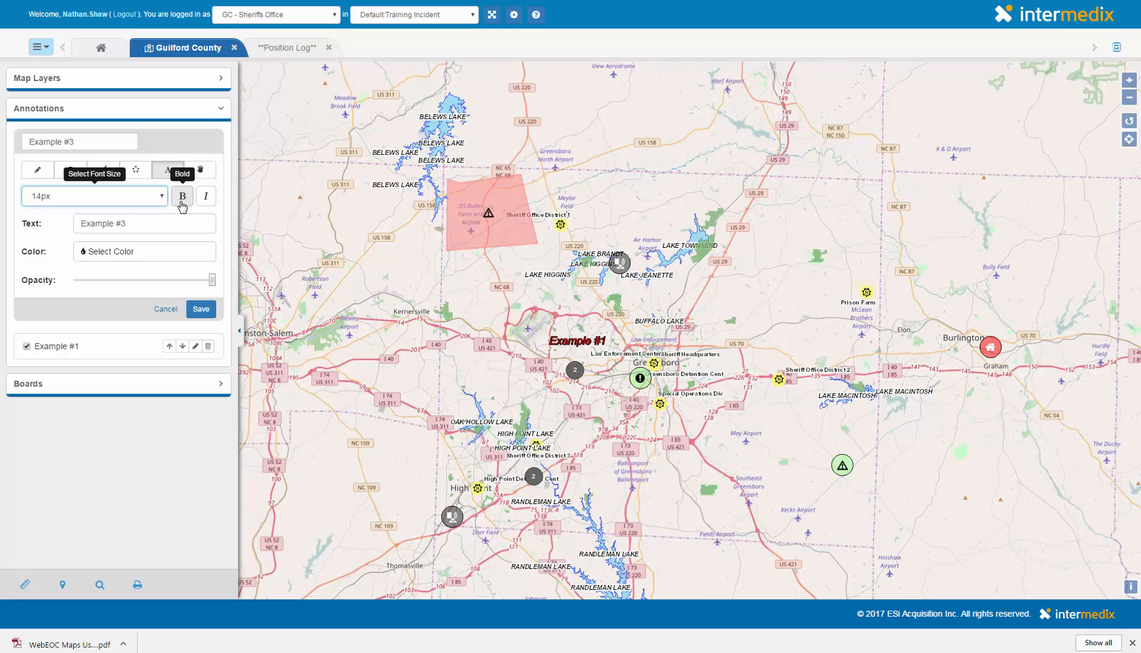
click(205, 196)
click(182, 199)
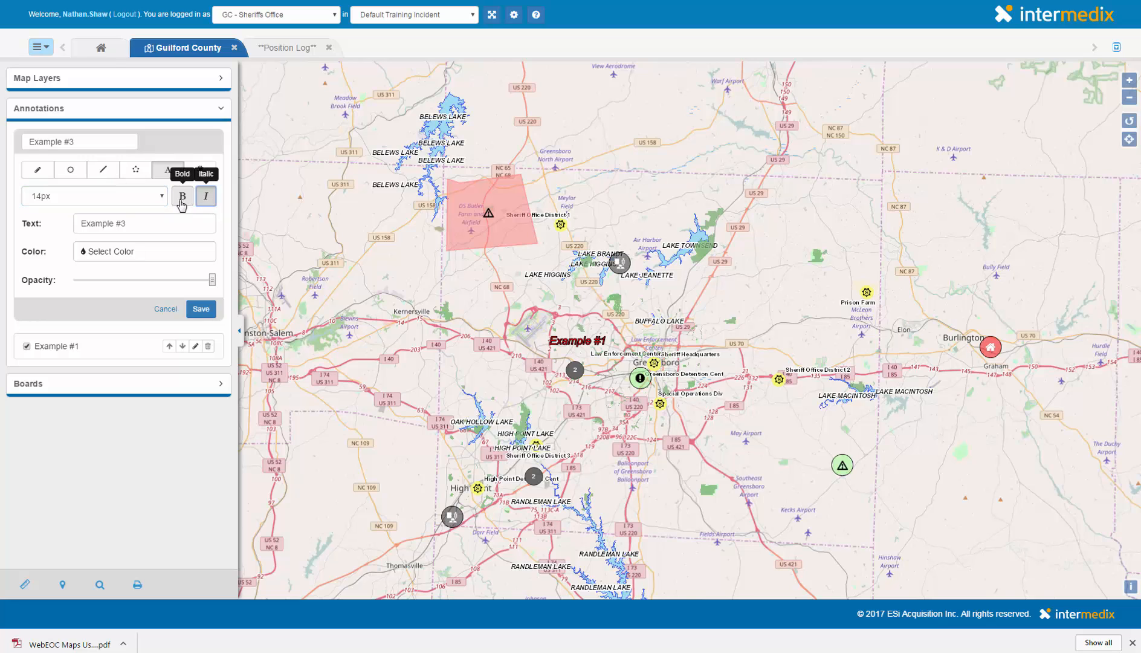
click(205, 196)
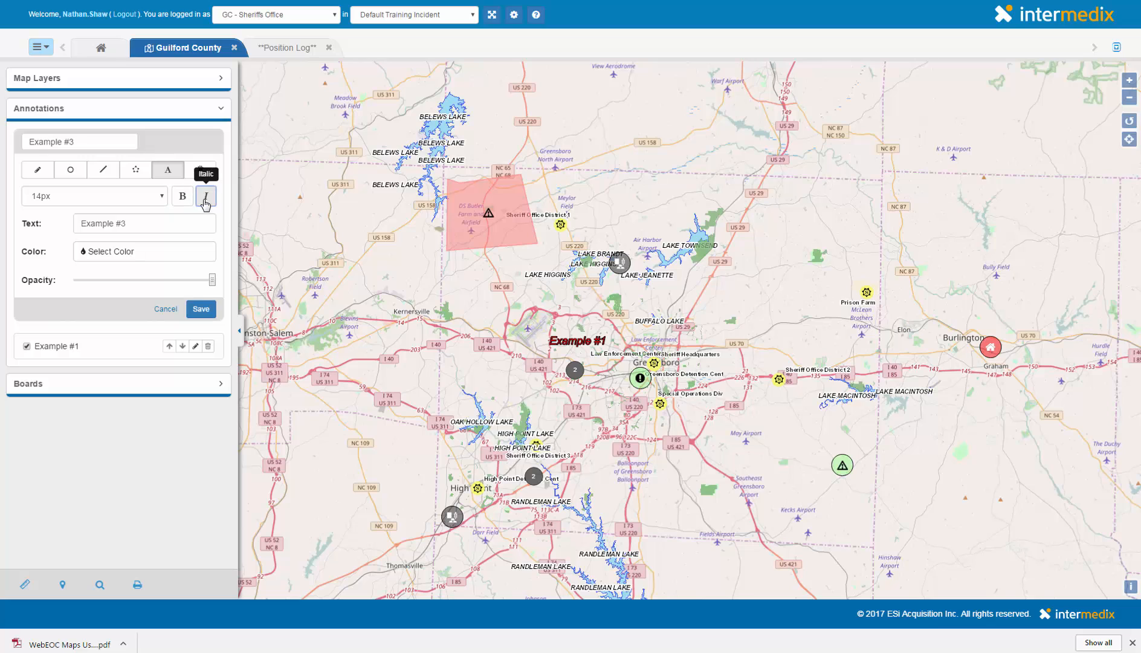
click(494, 266)
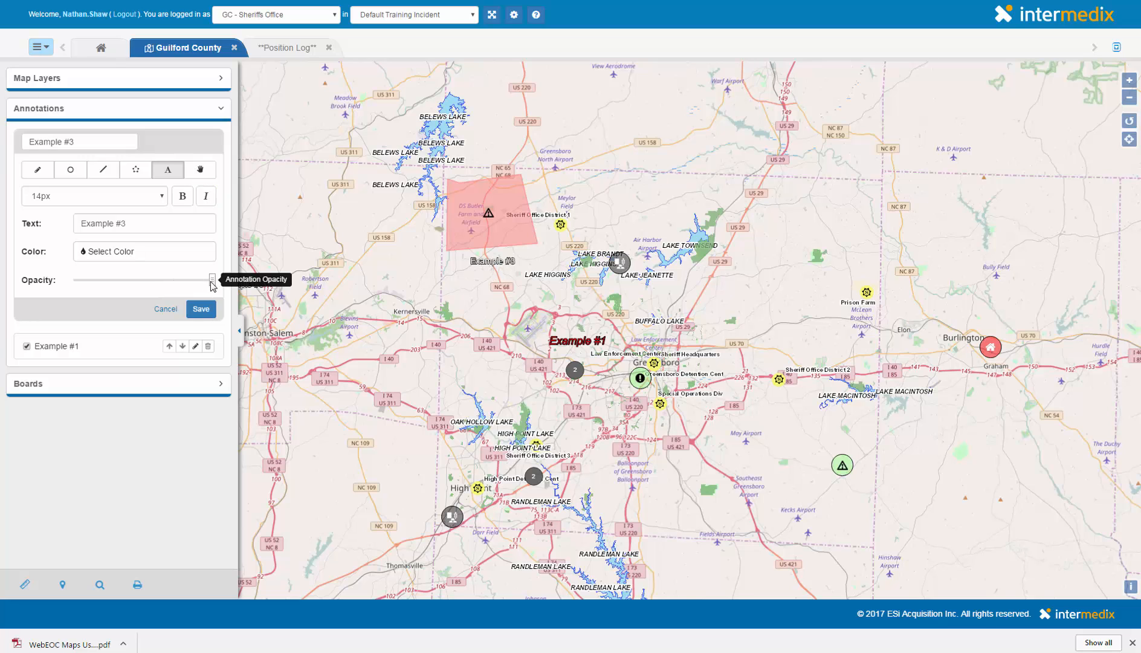
Save the Example #3 annotation at full opacity and show the list of boards available on the map.
mouse_move(212, 279)
mouse_down()
mouse_move(84, 280)
mouse_move(213, 299)
mouse_up()
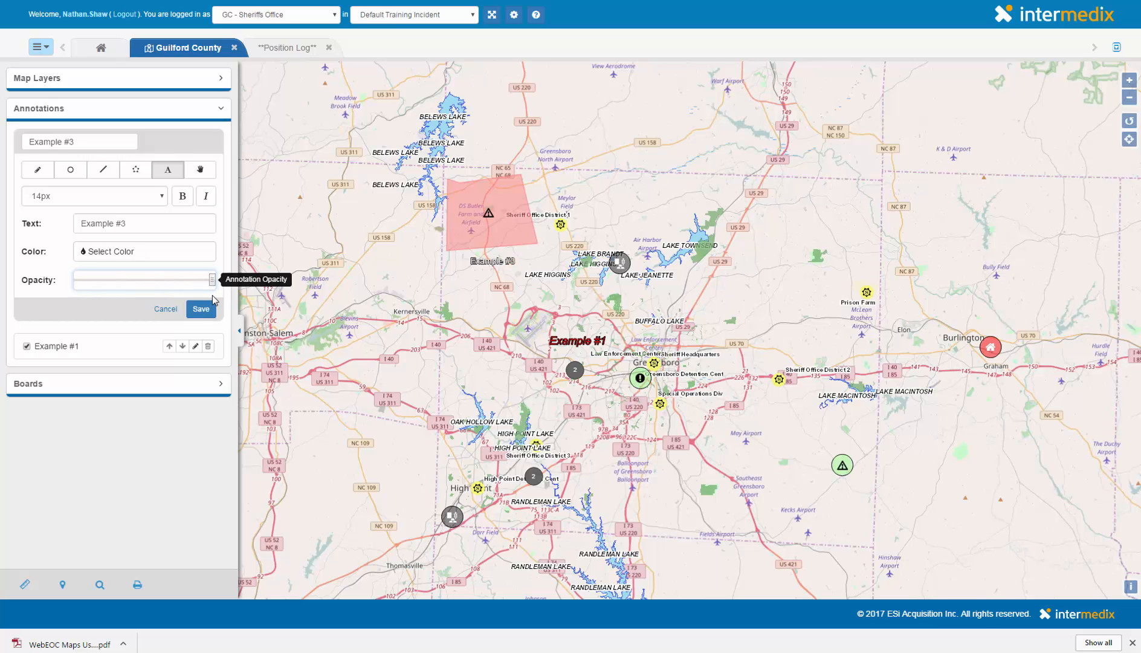
click(202, 309)
click(181, 115)
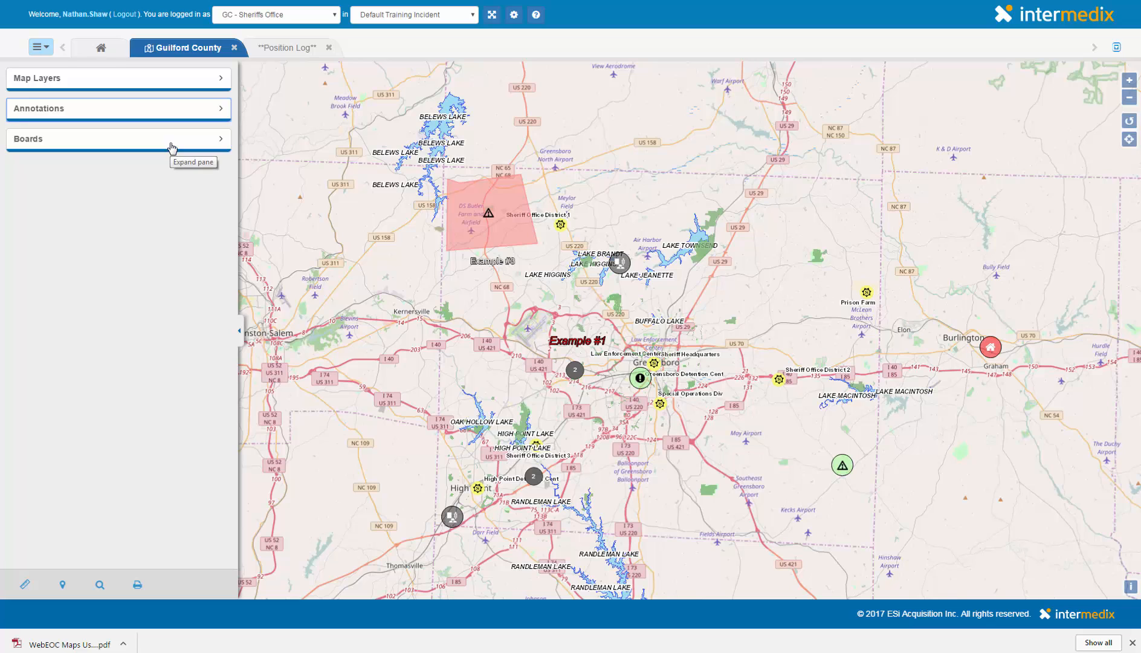
click(171, 147)
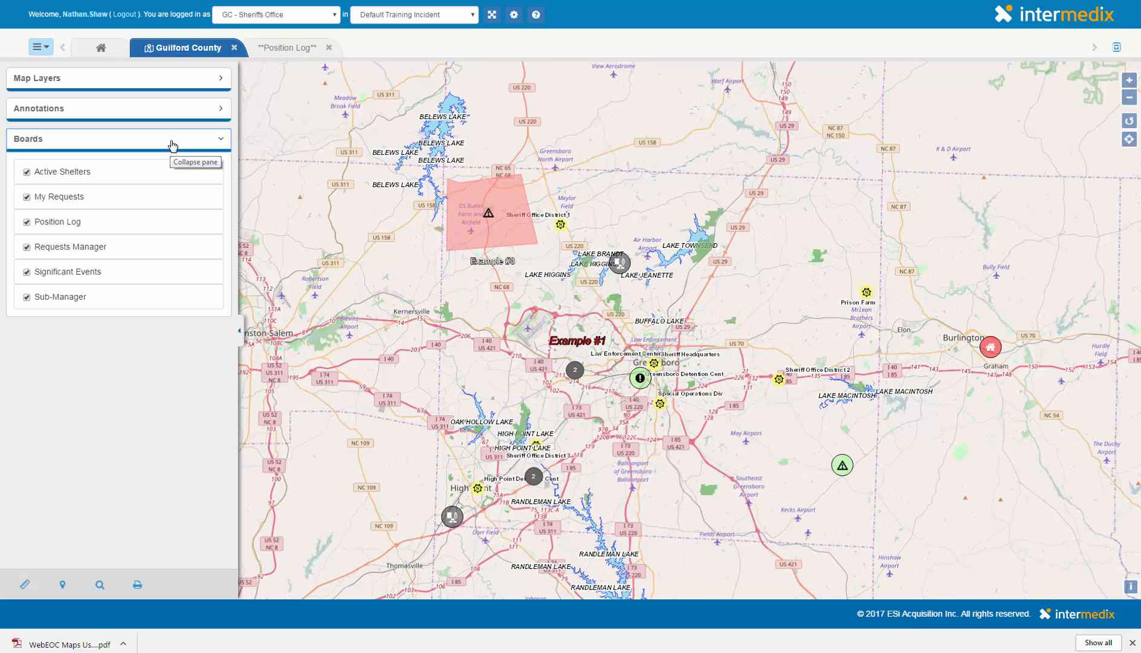
Hide the Active Shelters and Requests Manager boards on the map.
click(28, 175)
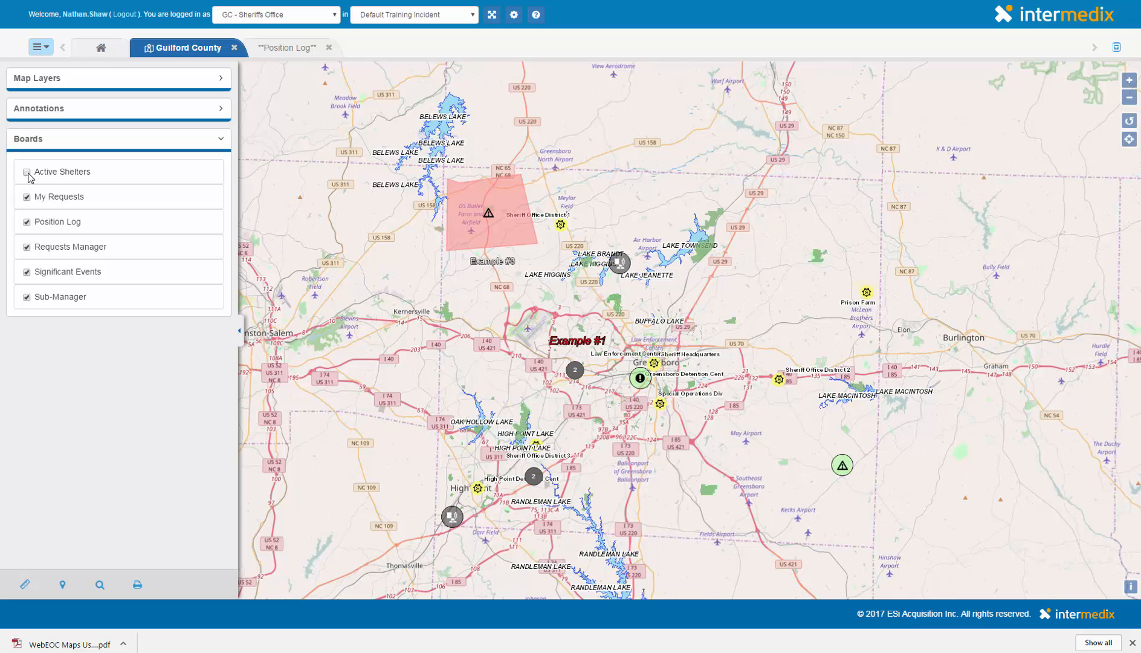
click(27, 248)
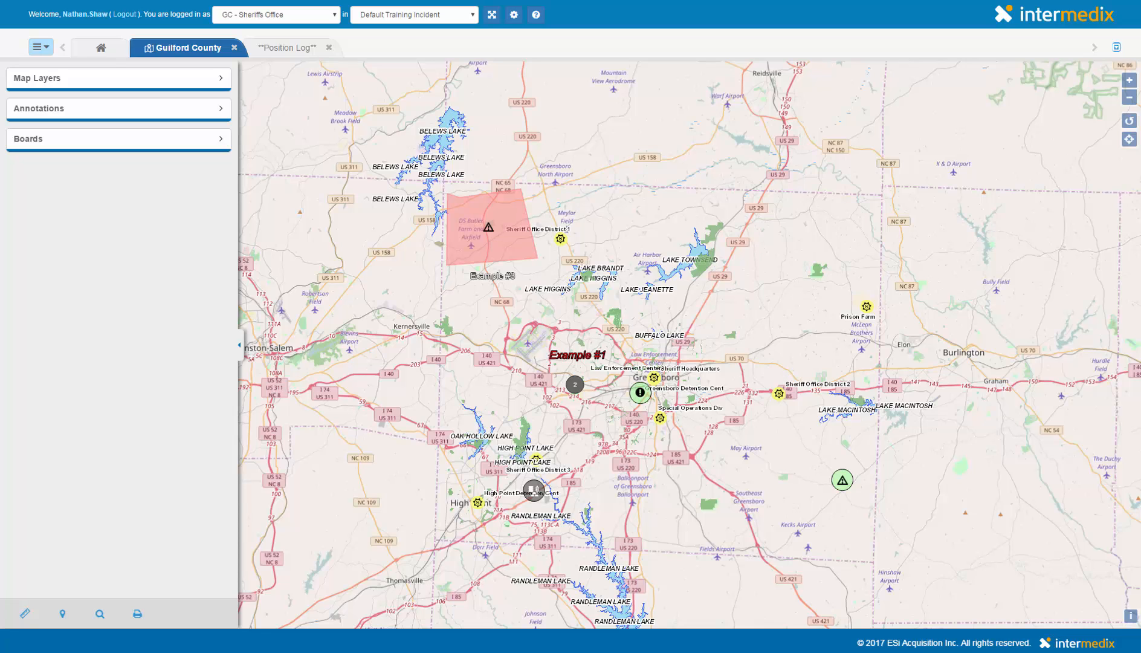
Open the map's measurement tool, keep Distance as the type, set the units to Miles and turn measuring on.
click(23, 615)
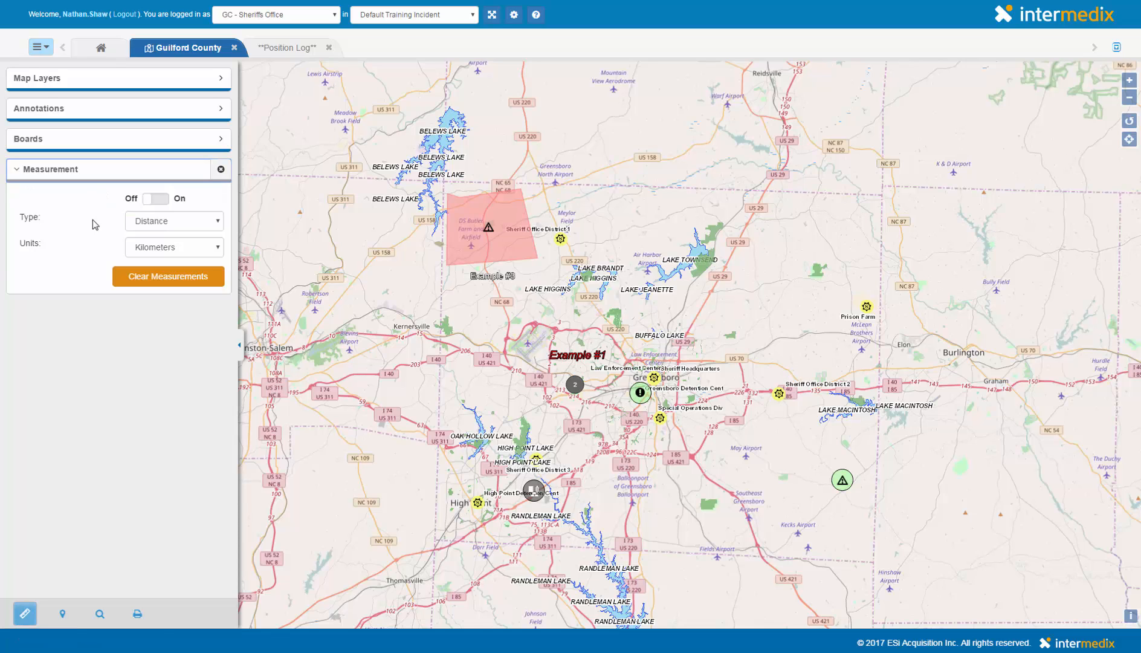
click(163, 228)
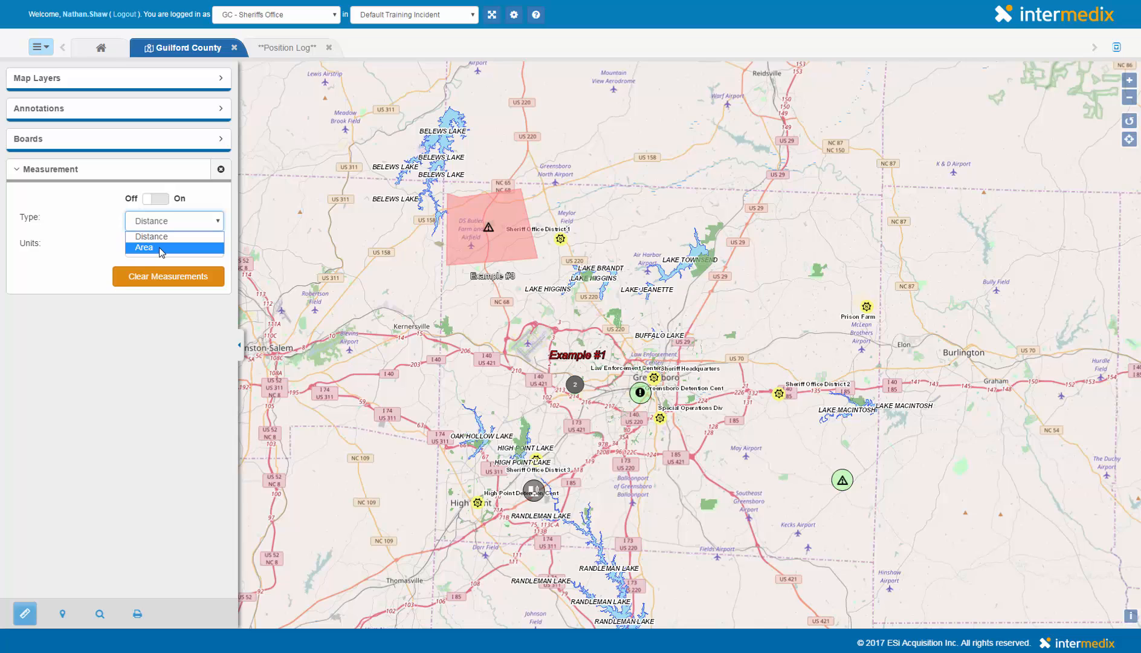
click(161, 251)
click(157, 253)
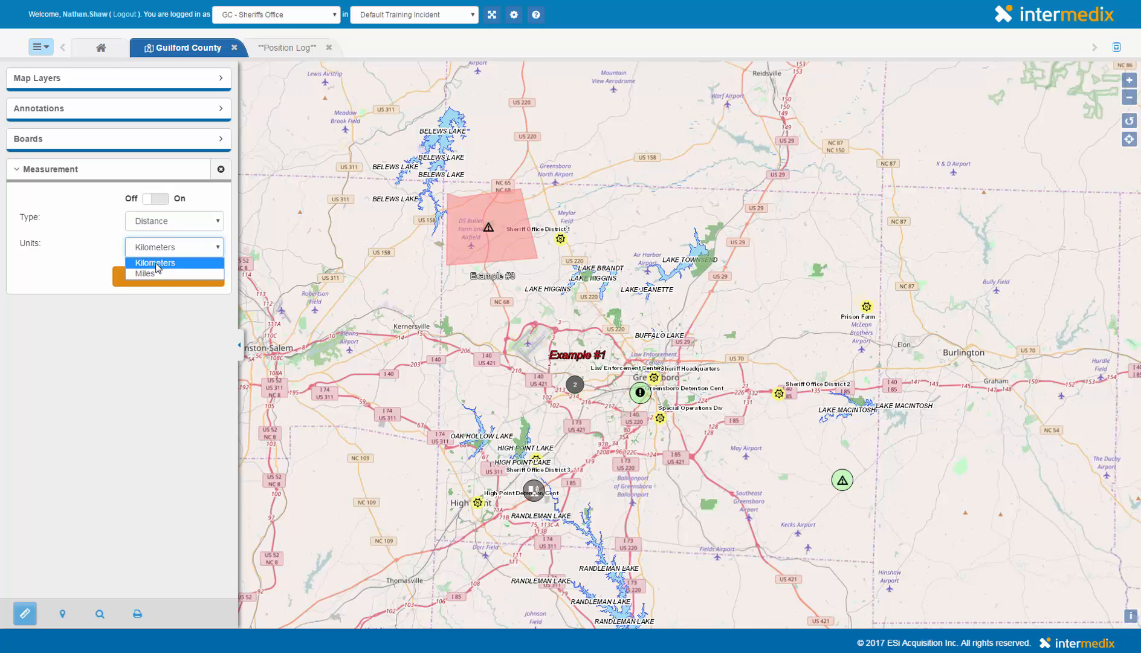
click(159, 274)
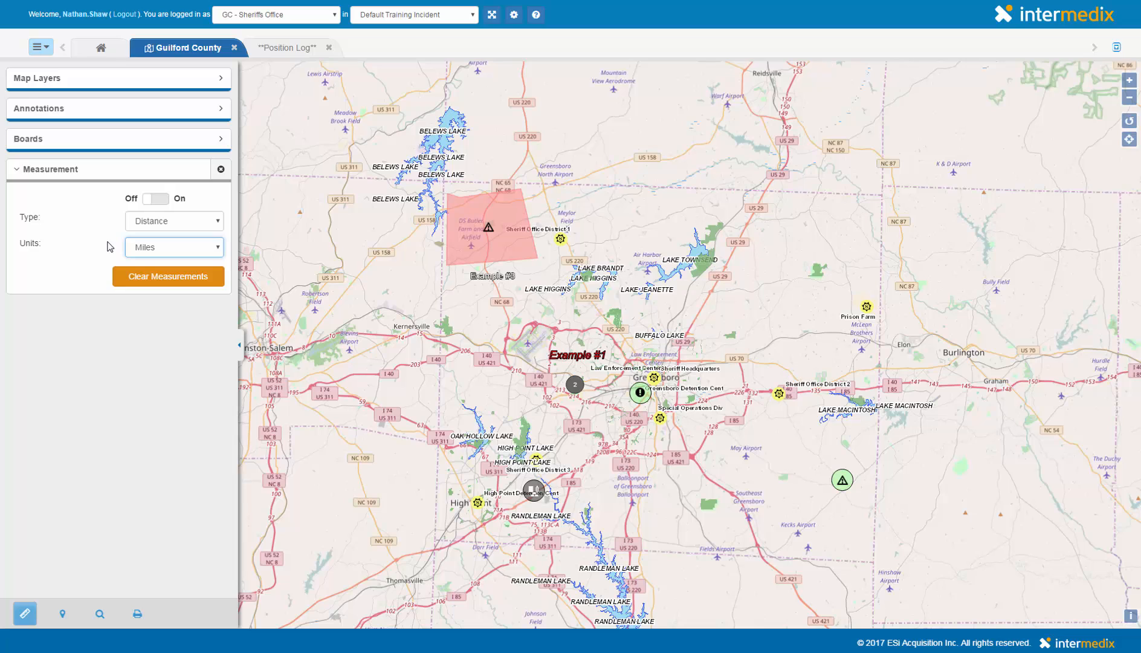
click(161, 203)
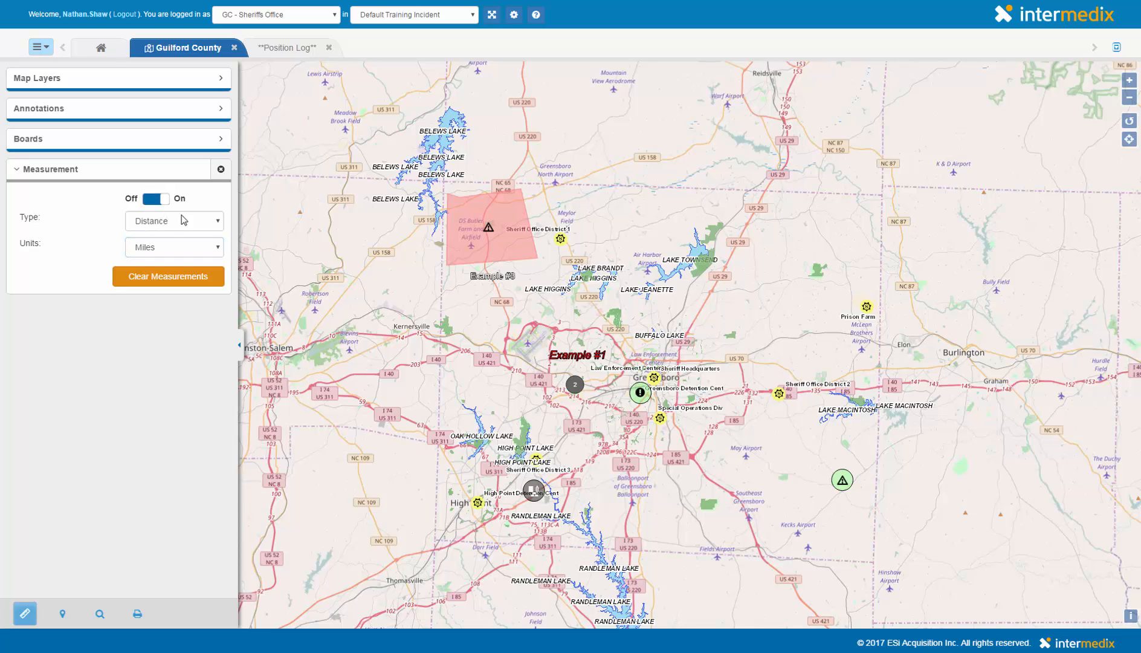
Measure a three-segment path southwest of the Example #1 label and turn measuring off.
click(474, 394)
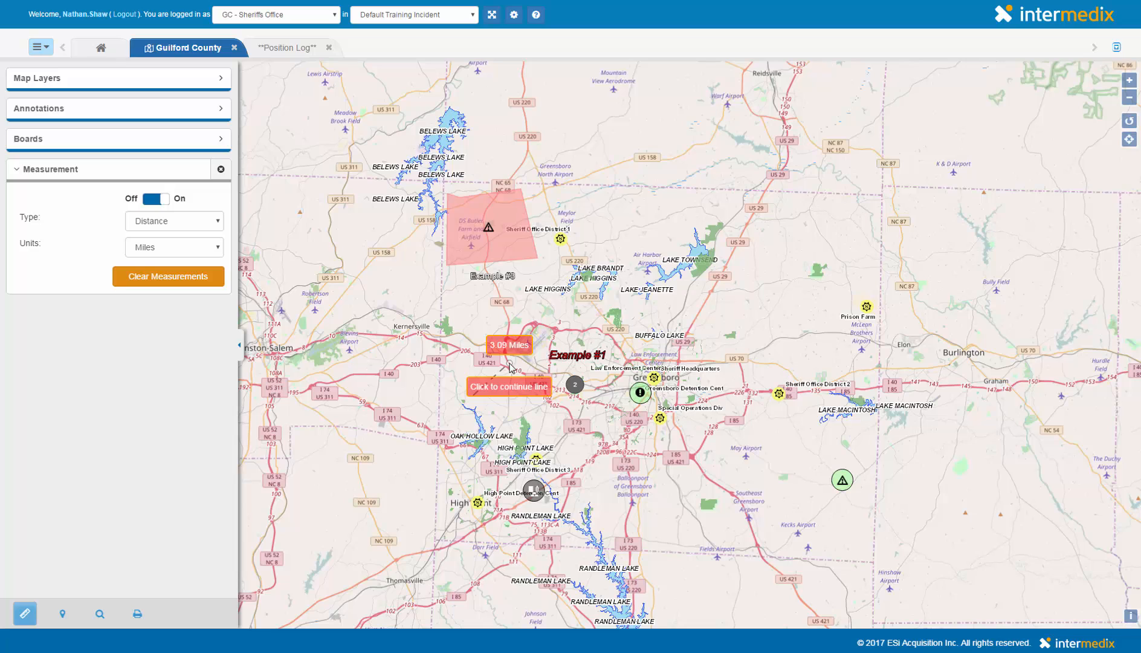
click(508, 366)
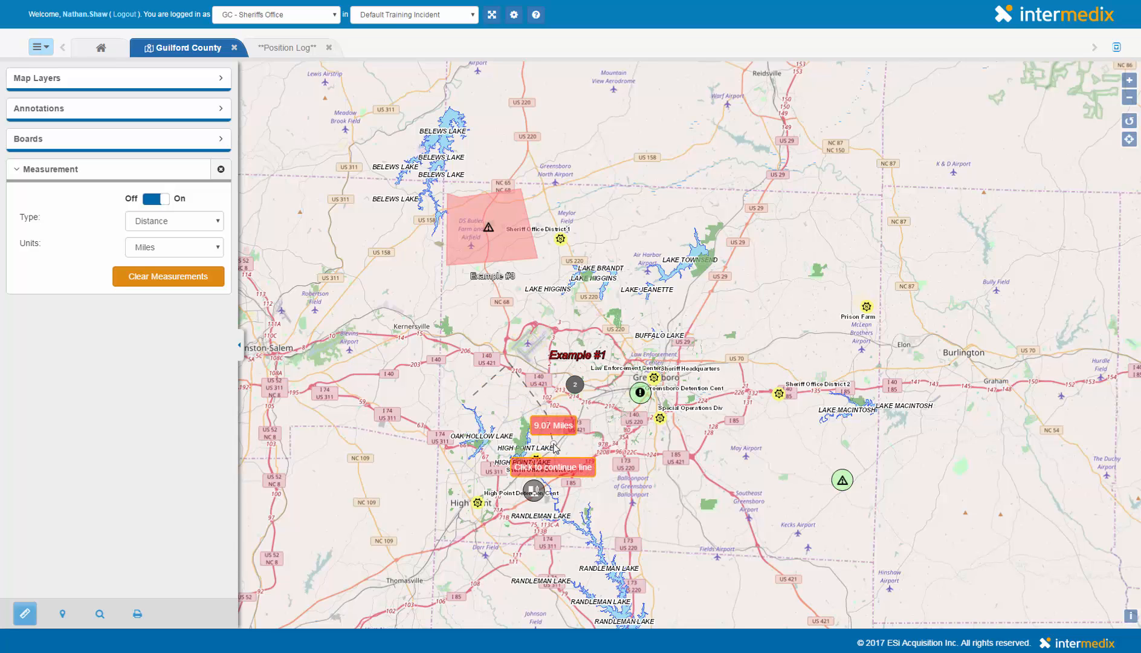
click(545, 413)
double_click(487, 421)
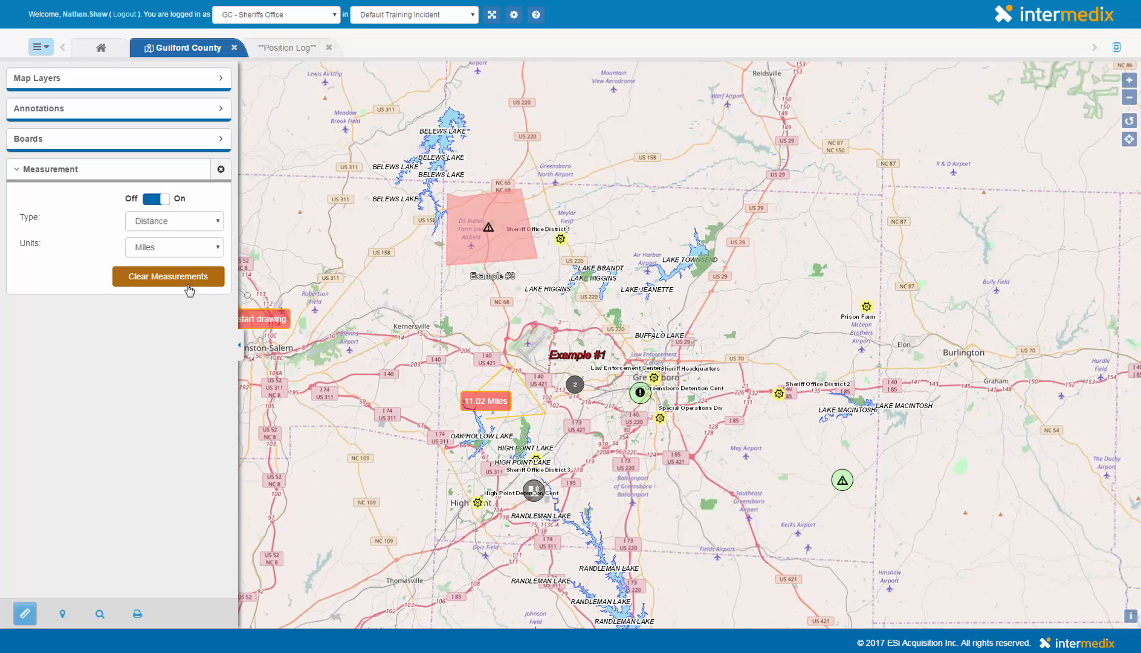
click(151, 203)
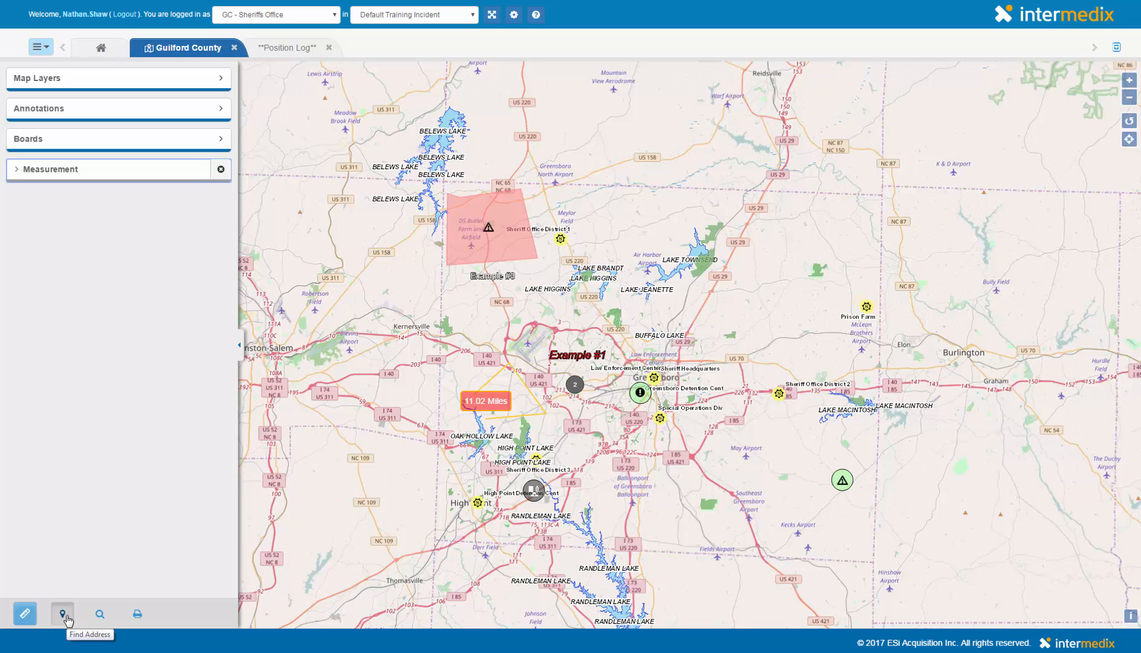
Find a street address on the map using the By Address option and clear the search.
click(64, 614)
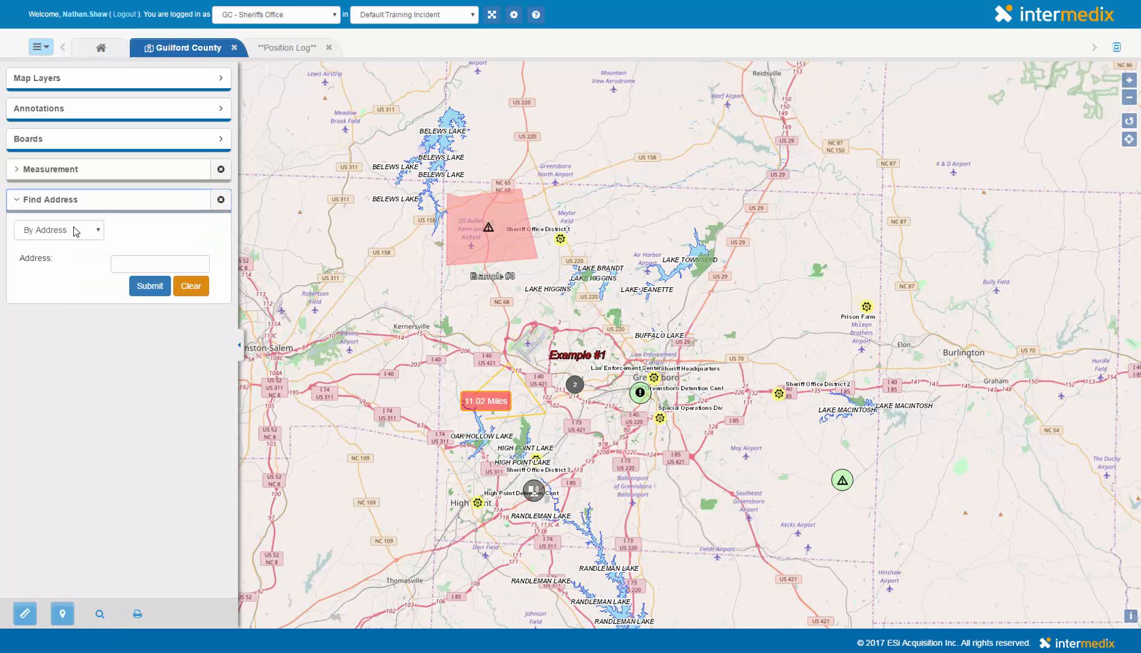
click(73, 235)
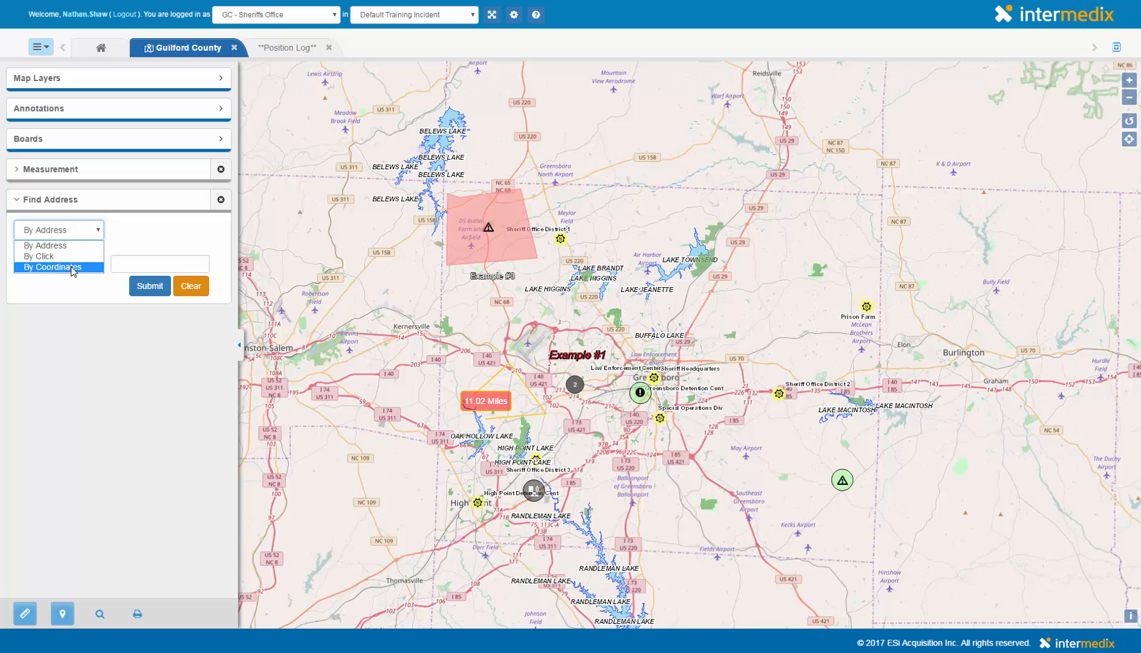
click(72, 248)
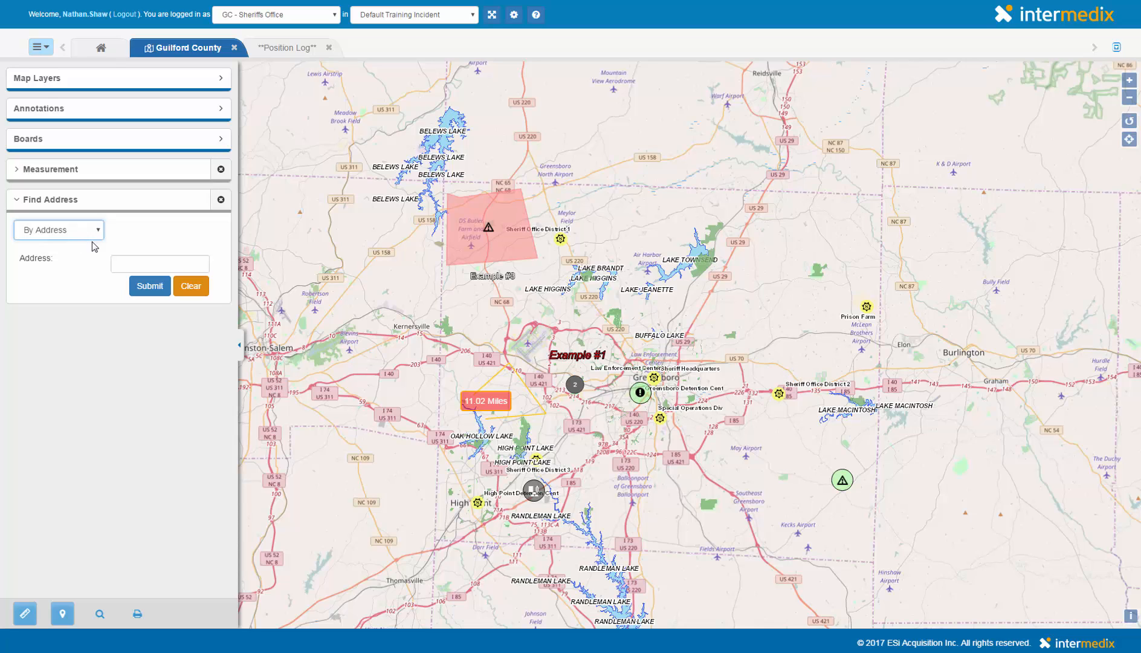
click(119, 267)
key(ctrl+v)
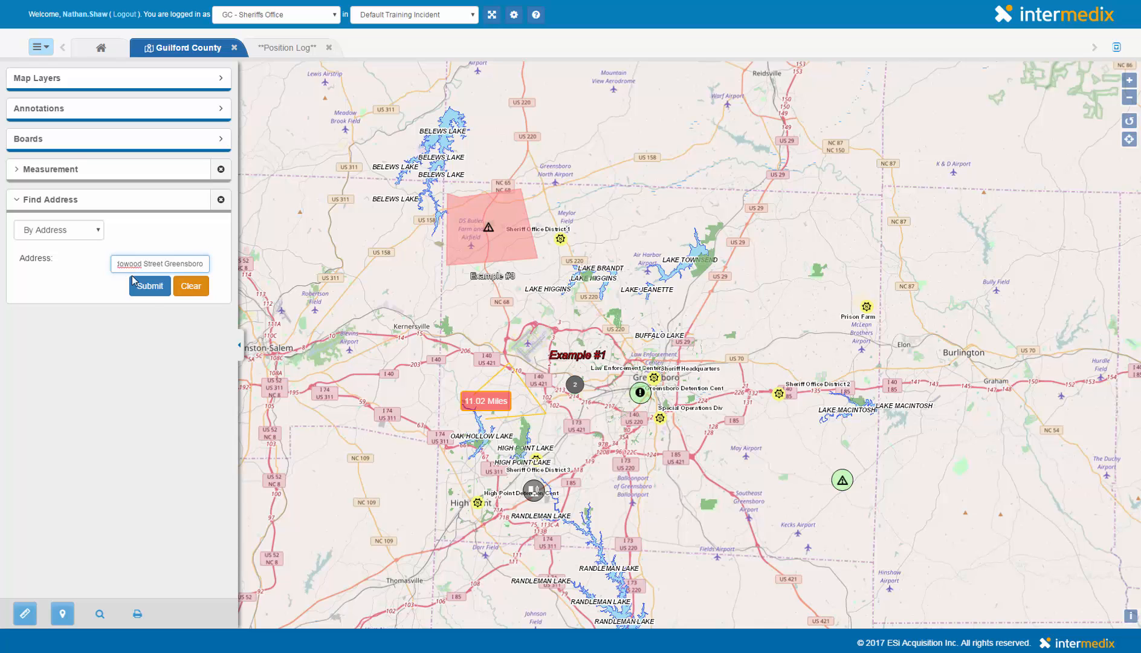
click(151, 292)
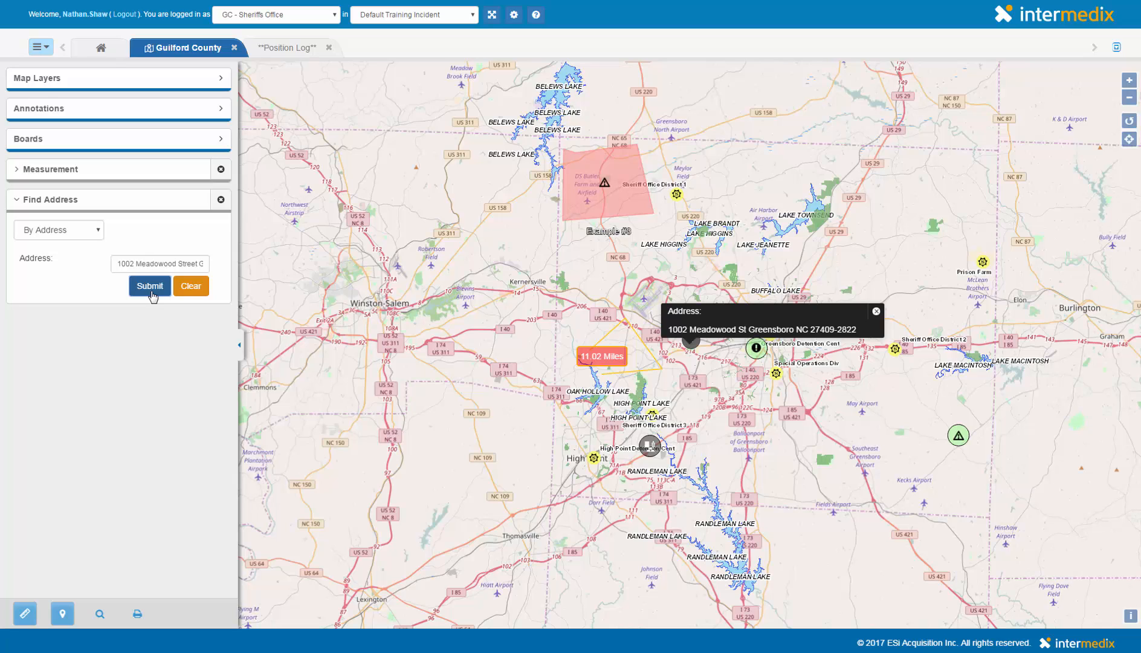
click(191, 285)
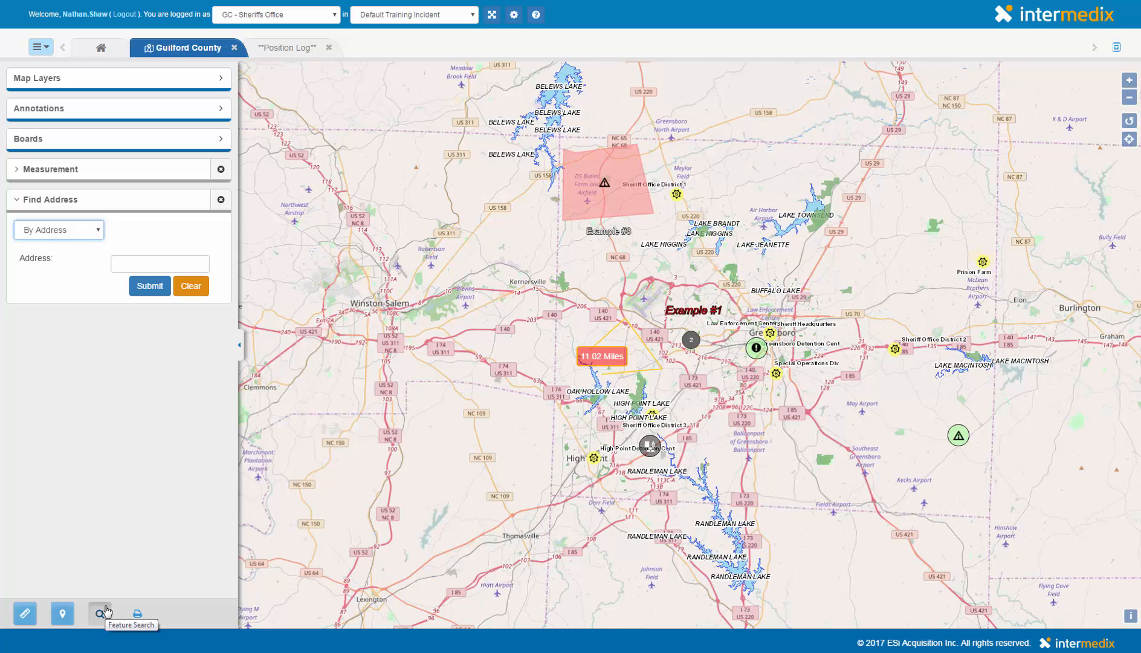
Run a feature search for "Mission Request" on the map.
click(100, 612)
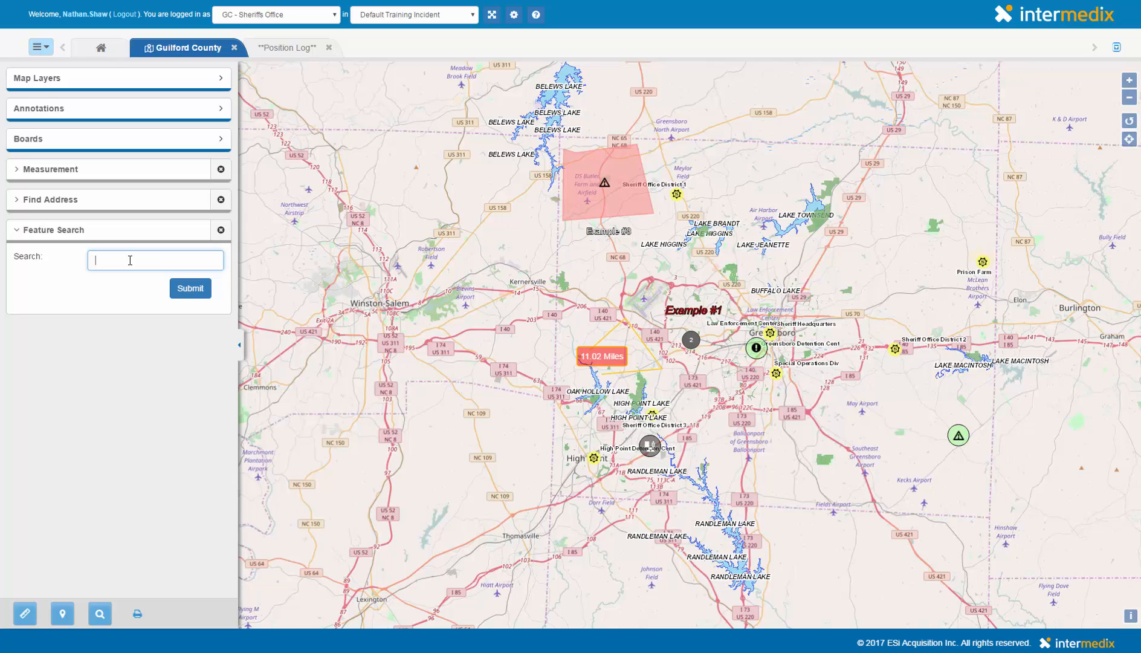
text(Mission Req)
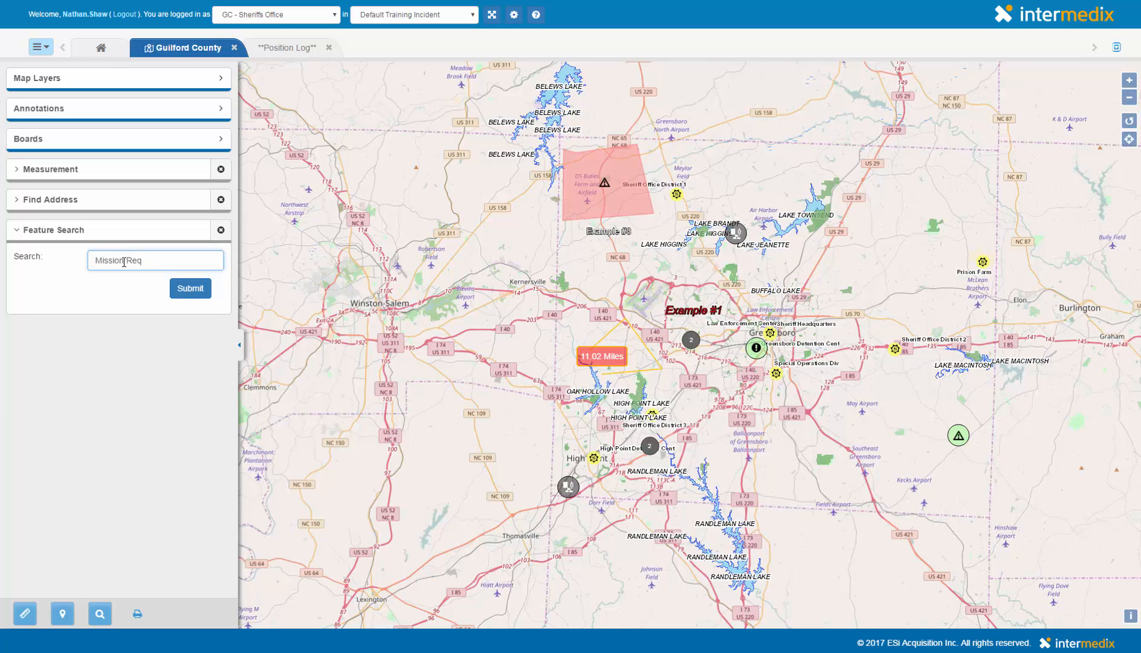
text(uest)
click(189, 294)
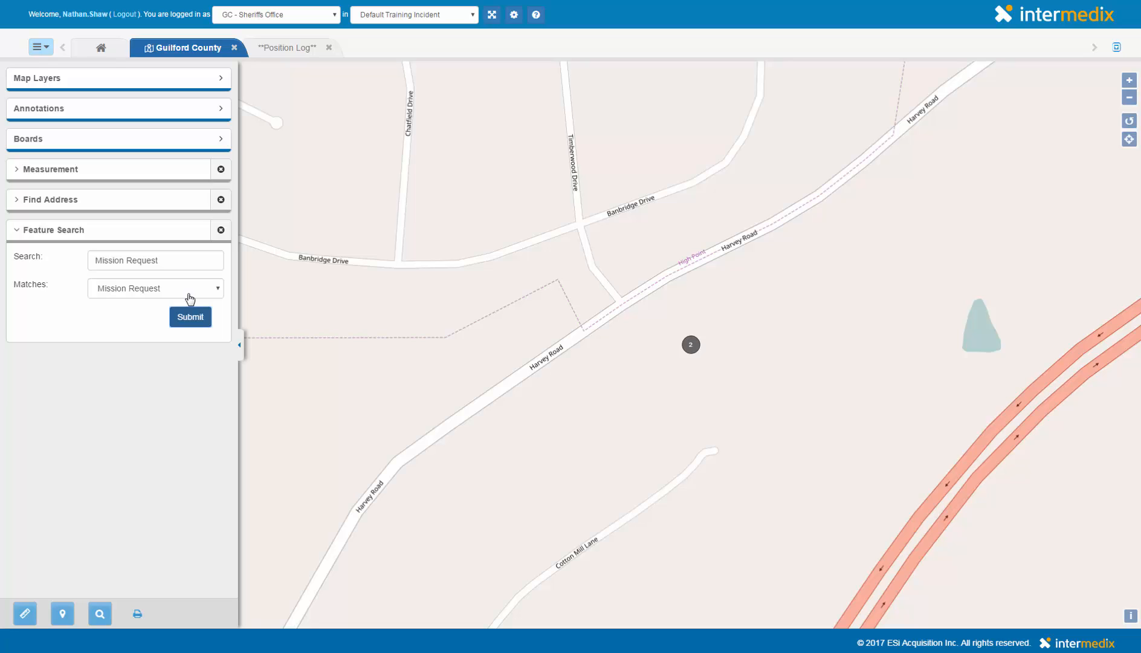
Go through the second and third Mission Request matches on the map, close the search pane and open the map's print option.
click(190, 297)
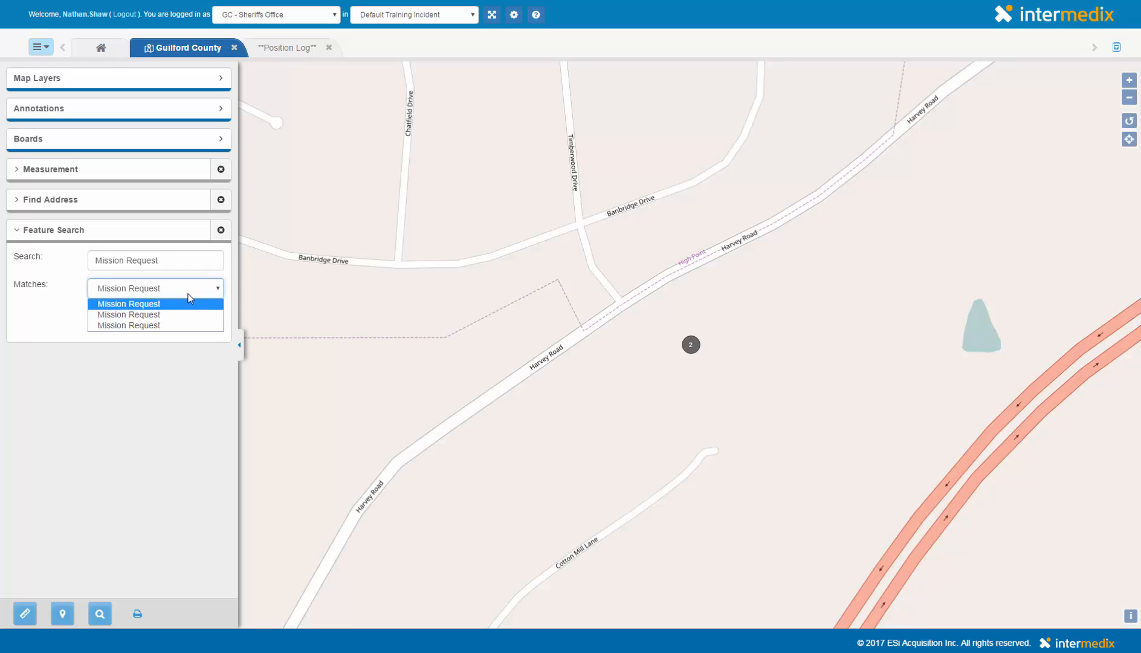
click(189, 315)
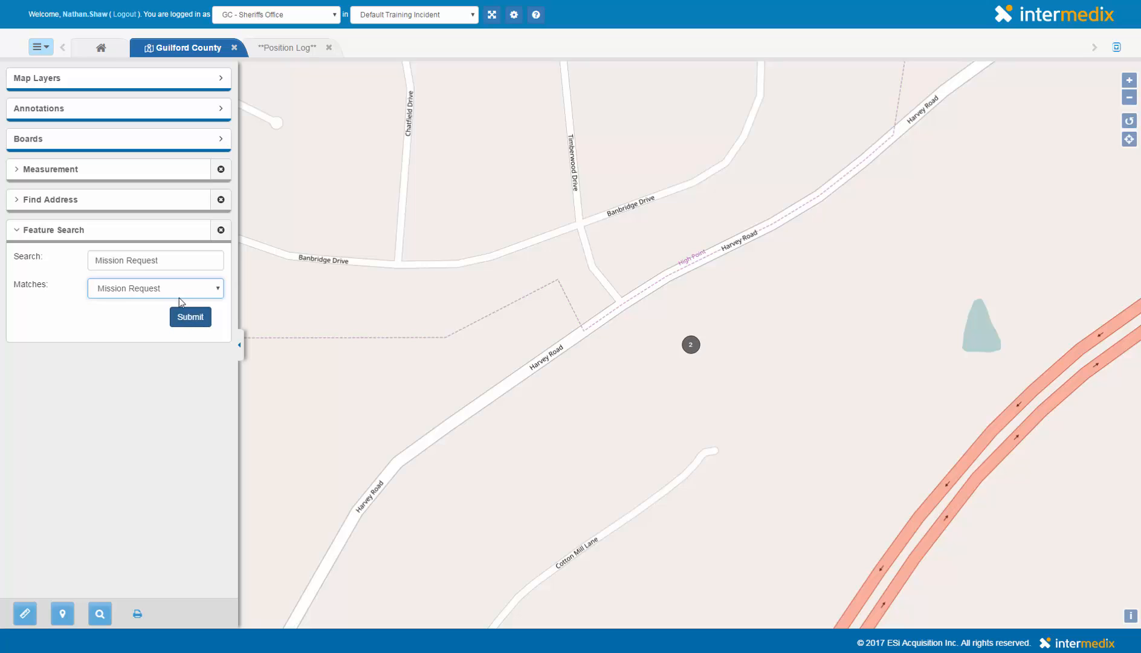
click(179, 296)
click(175, 324)
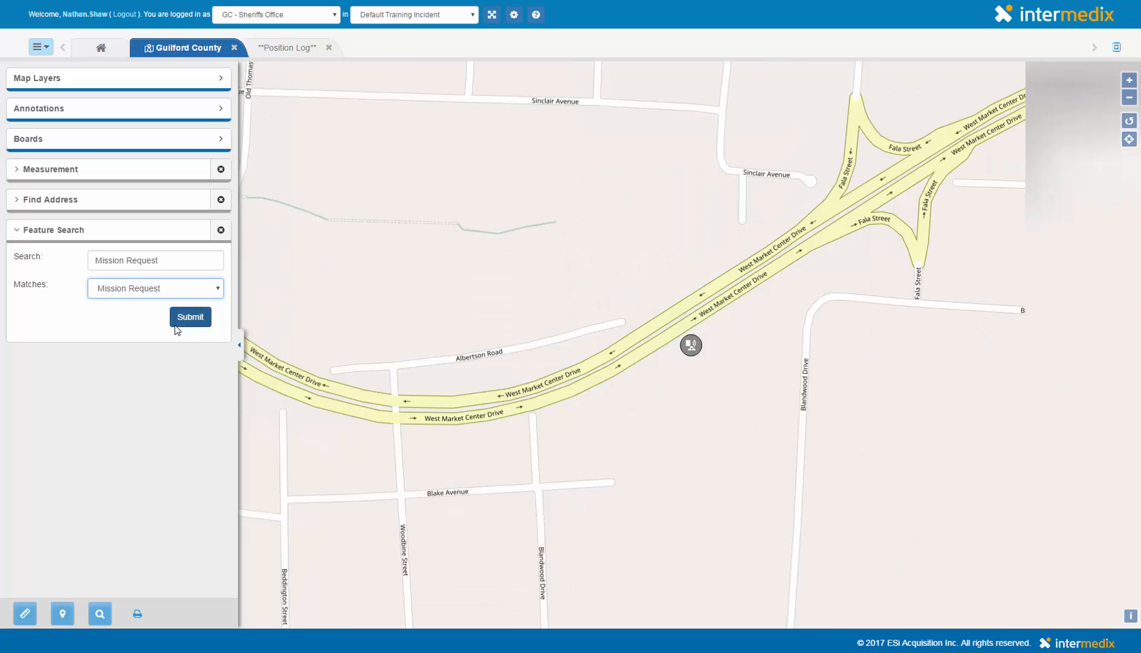
click(129, 233)
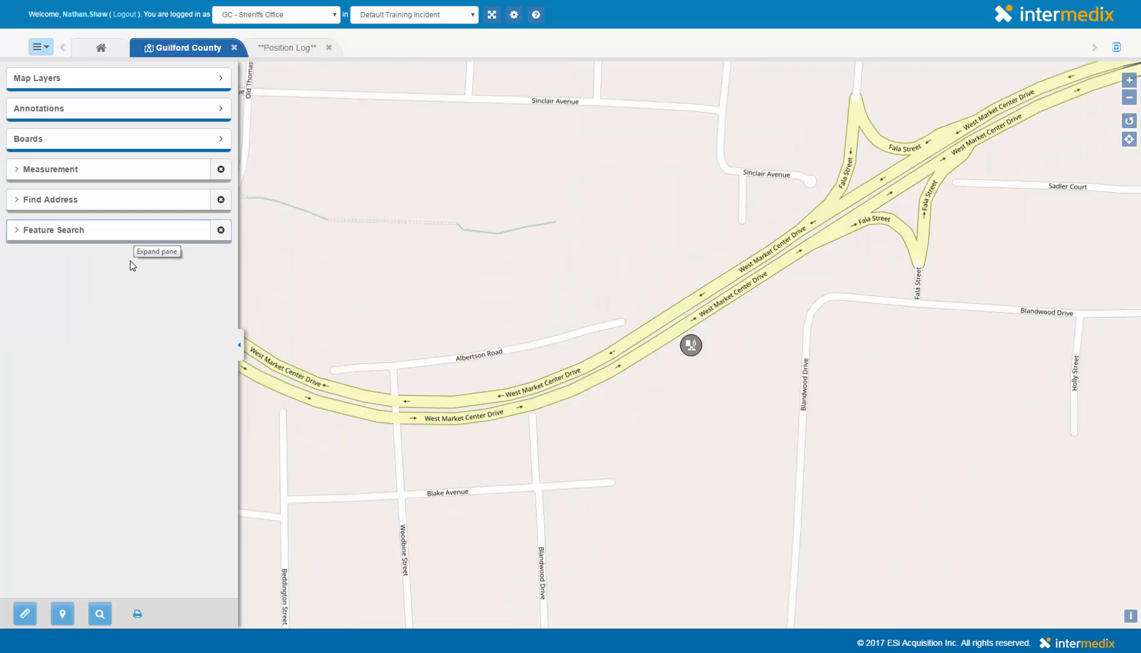
click(138, 614)
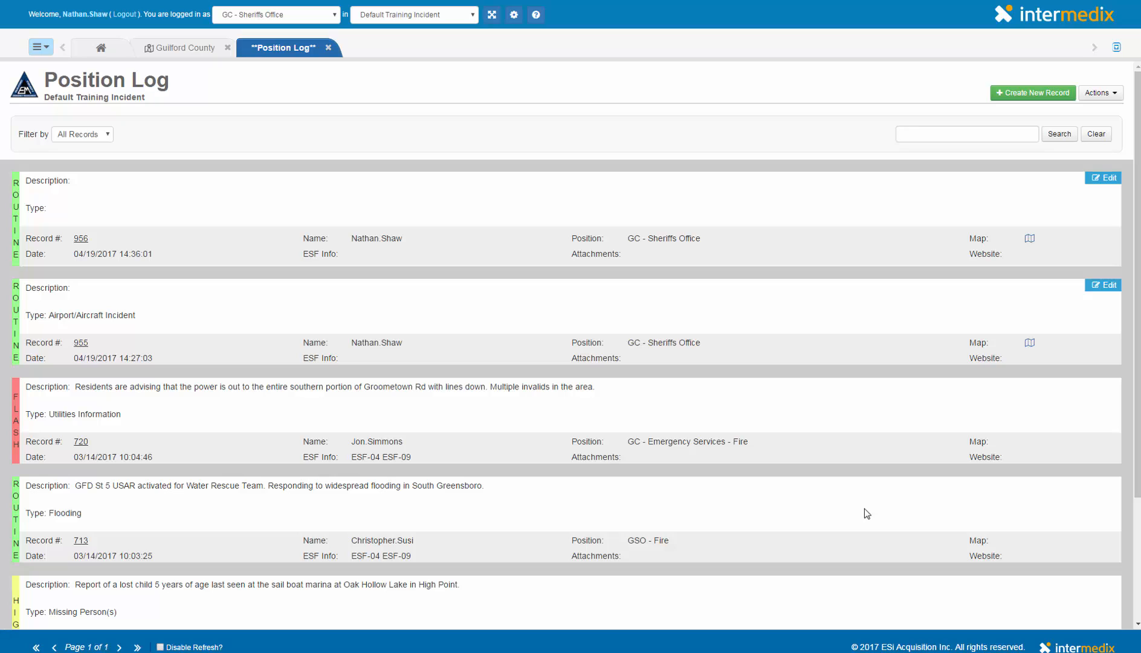
Create a new Position Log record and fill its Address/Location with the previously used street address.
click(1012, 98)
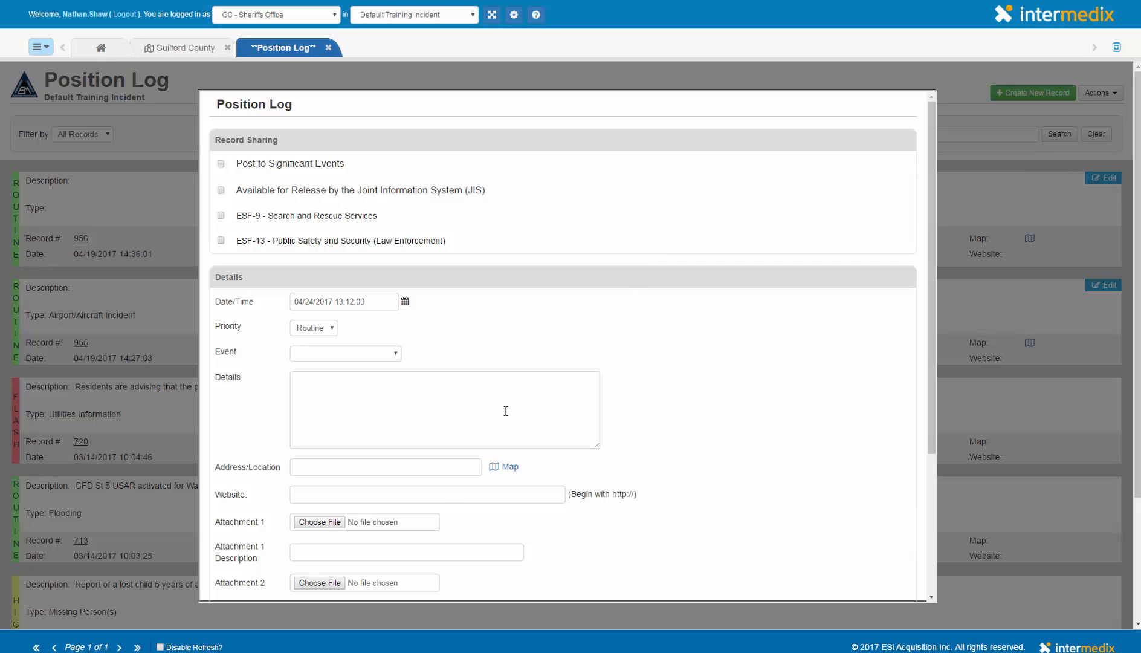
click(448, 468)
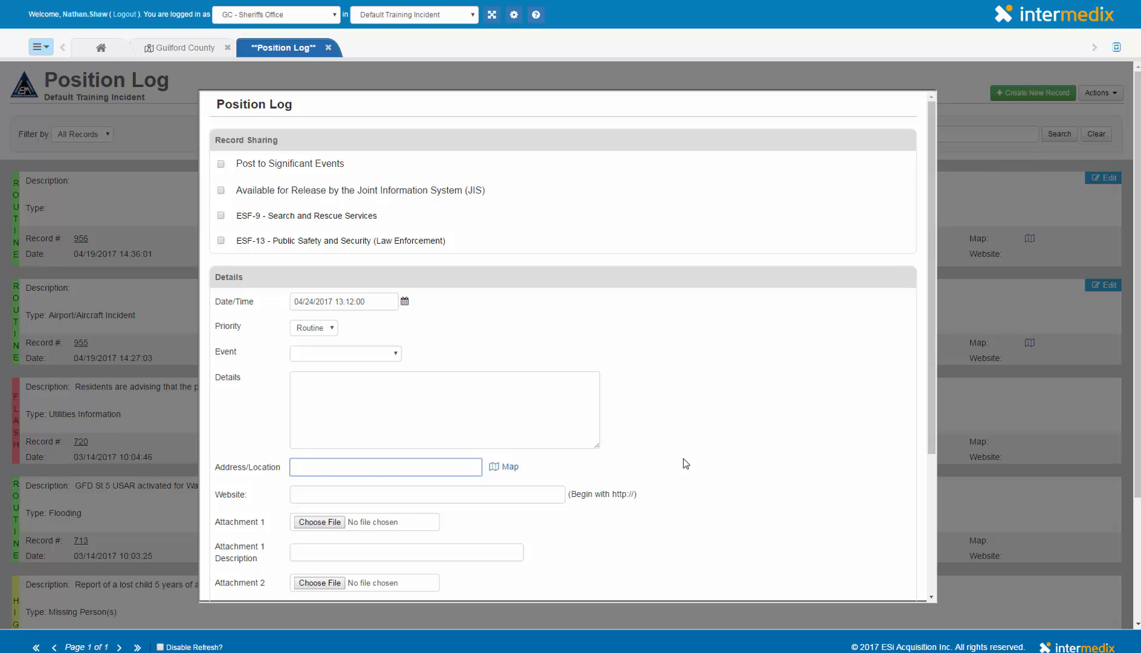
text(1)
key(Down)
key(Down)
key(Return)
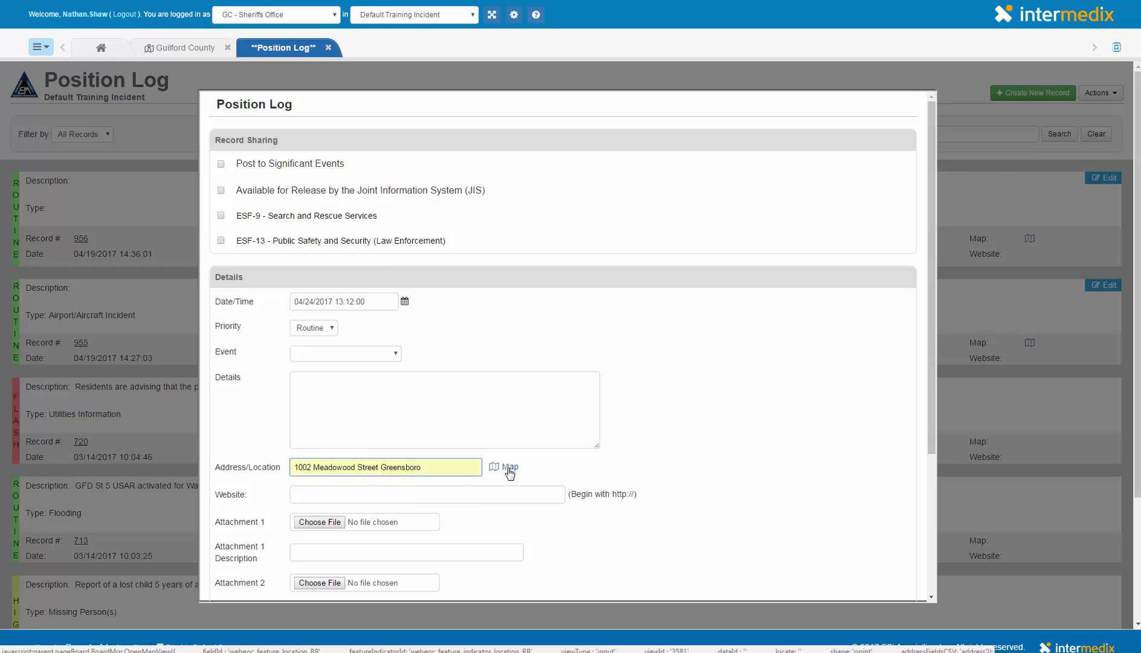
Map the record's address, place a point on the street just southeast of the found address, and save the location and the record.
click(509, 471)
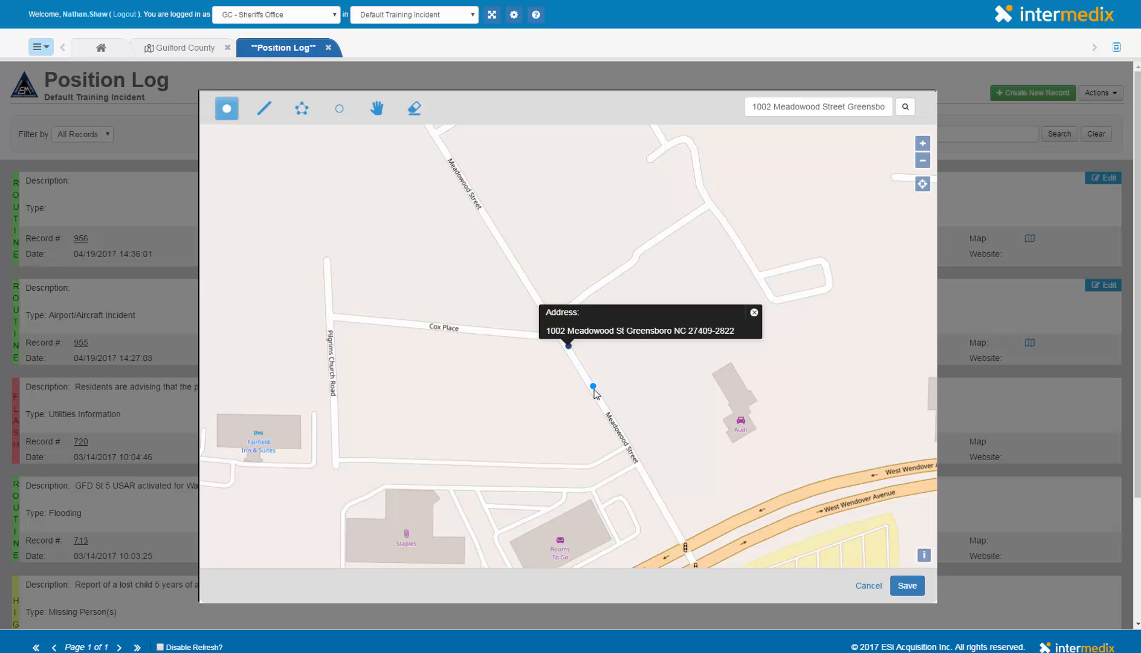
click(593, 392)
click(907, 587)
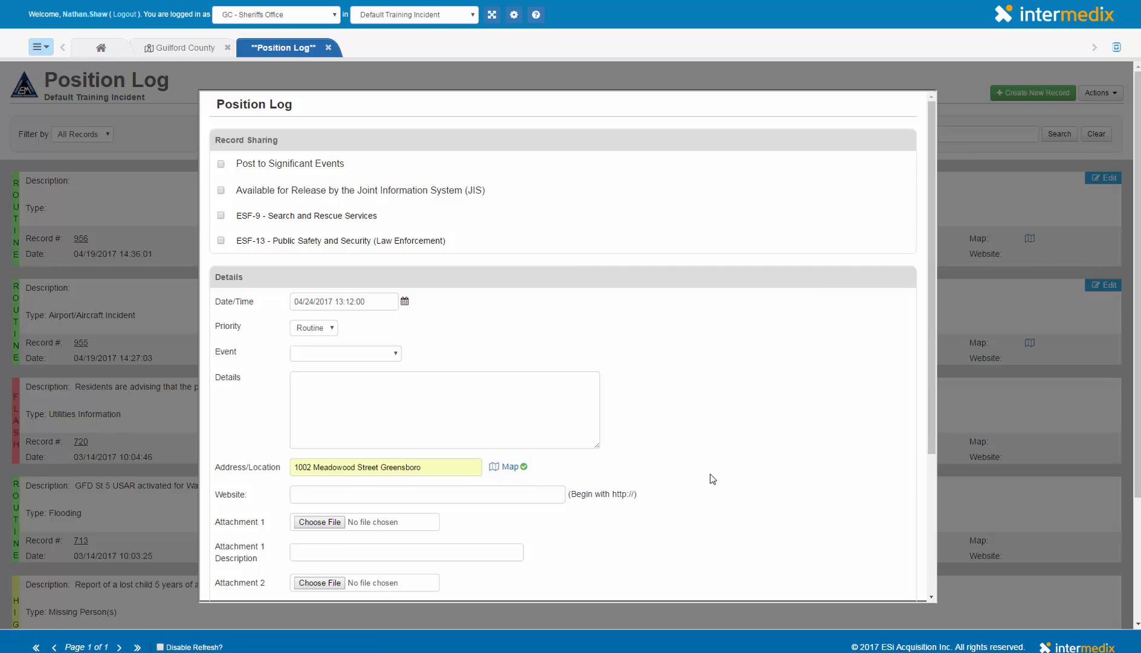
scroll(712, 478, down, 5)
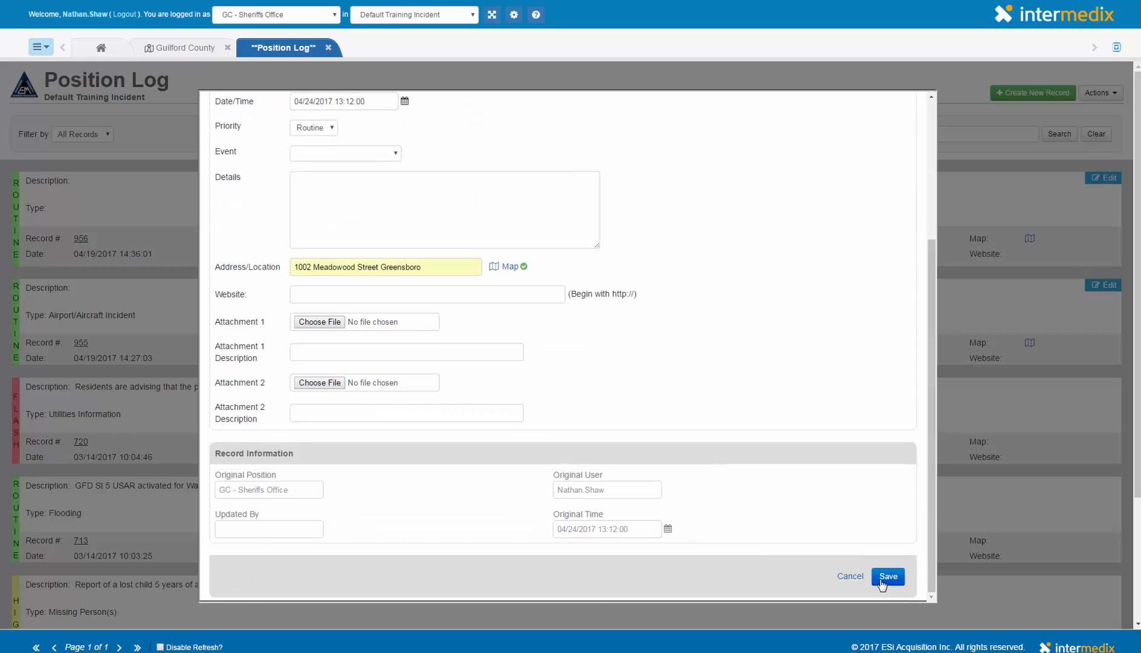
click(883, 580)
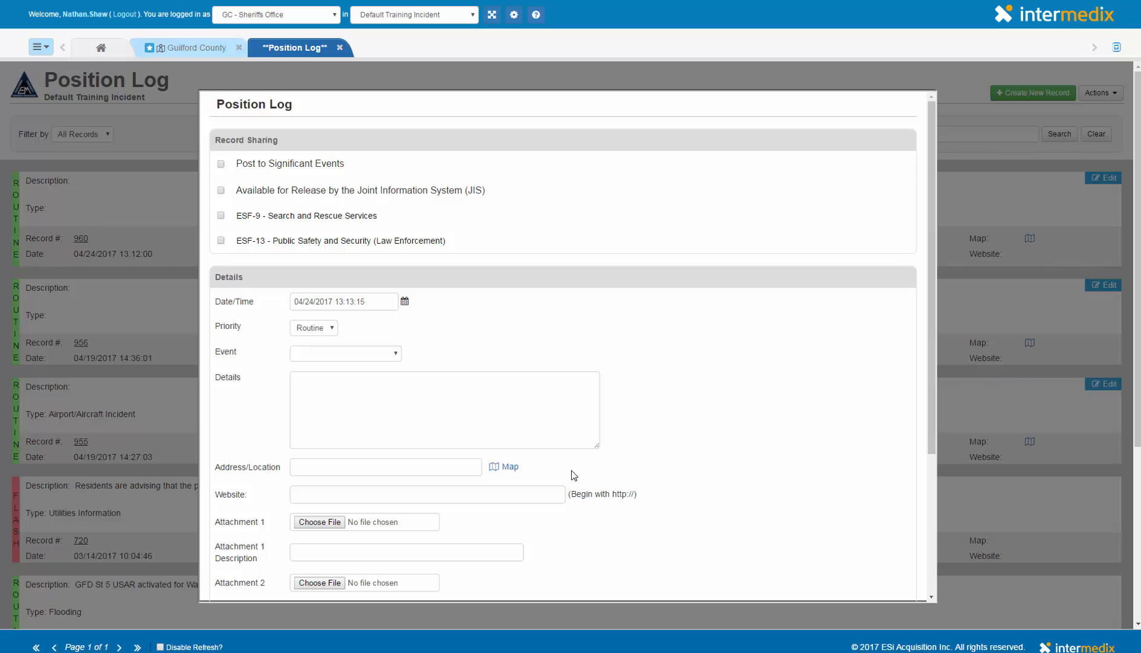
Without entering an address, map the new record with a point at Coliseum Boulevard and Marion Street in Piedmont Heights, and save both location and record.
click(510, 472)
click(401, 306)
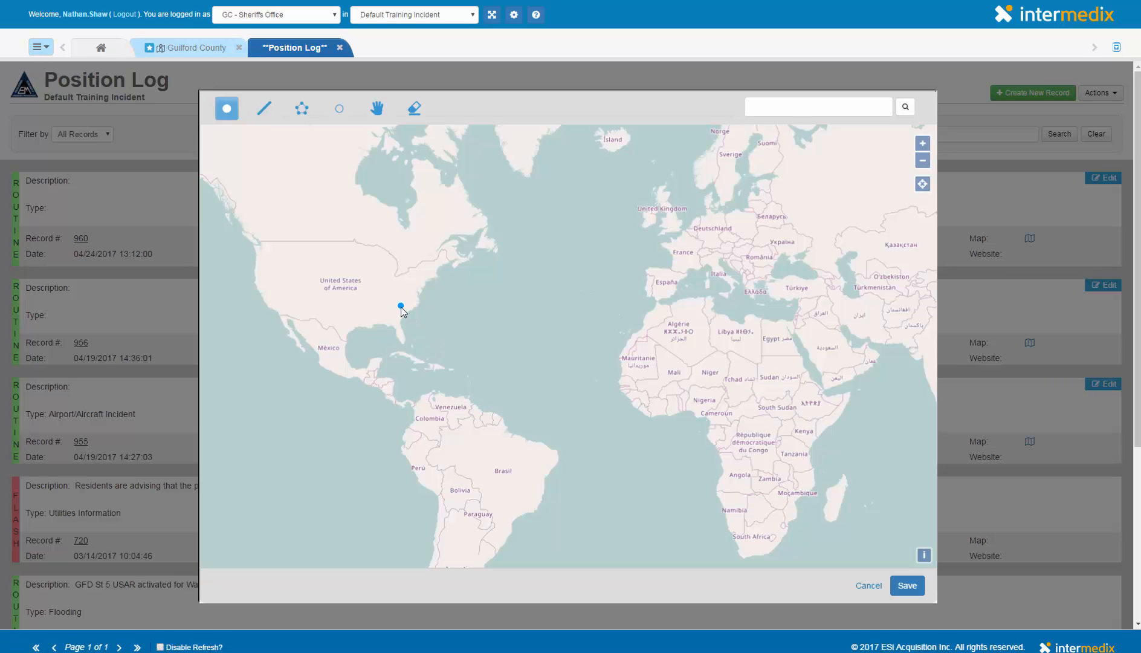
scroll(403, 312, up, 4)
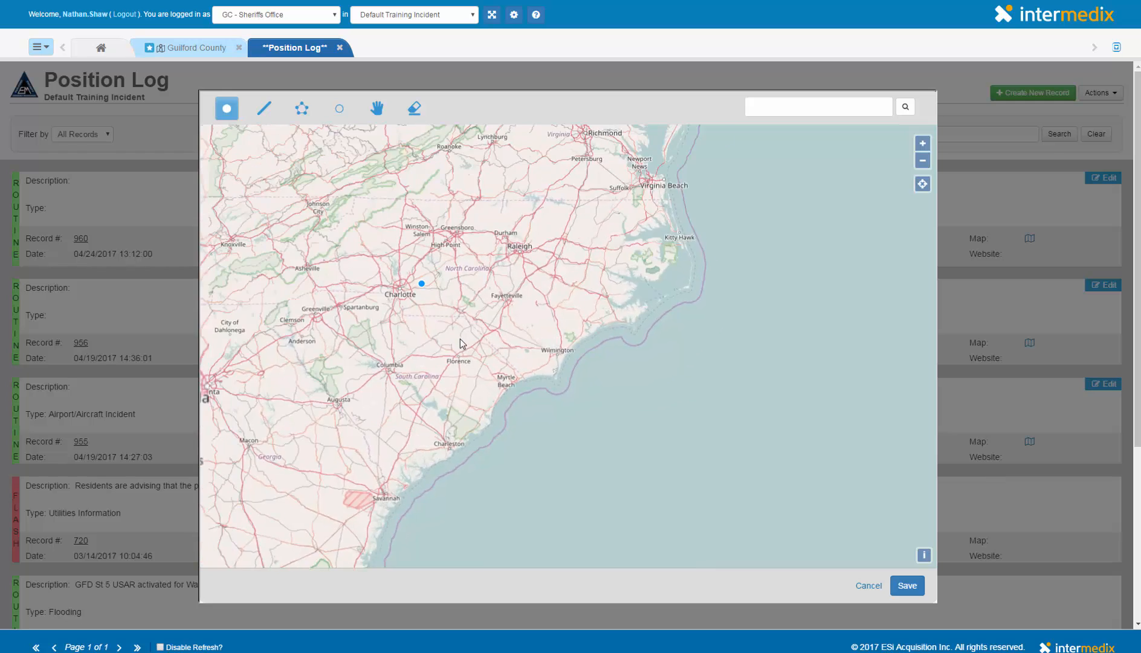
drag(421, 283, 569, 354)
scroll(499, 300, up, 9)
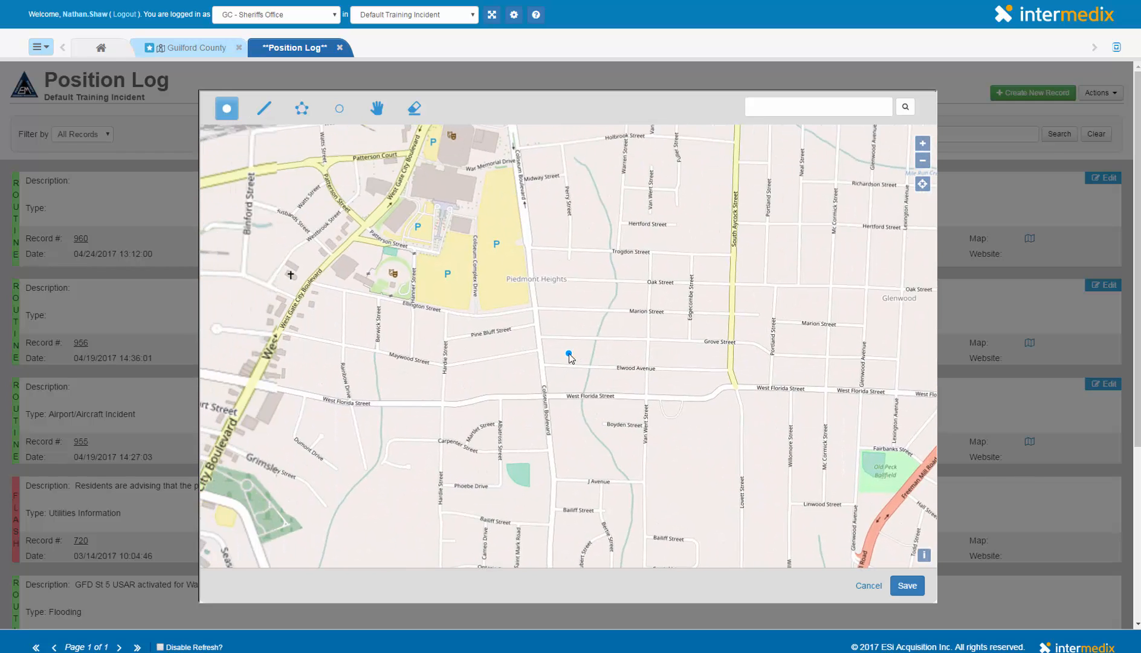
click(536, 310)
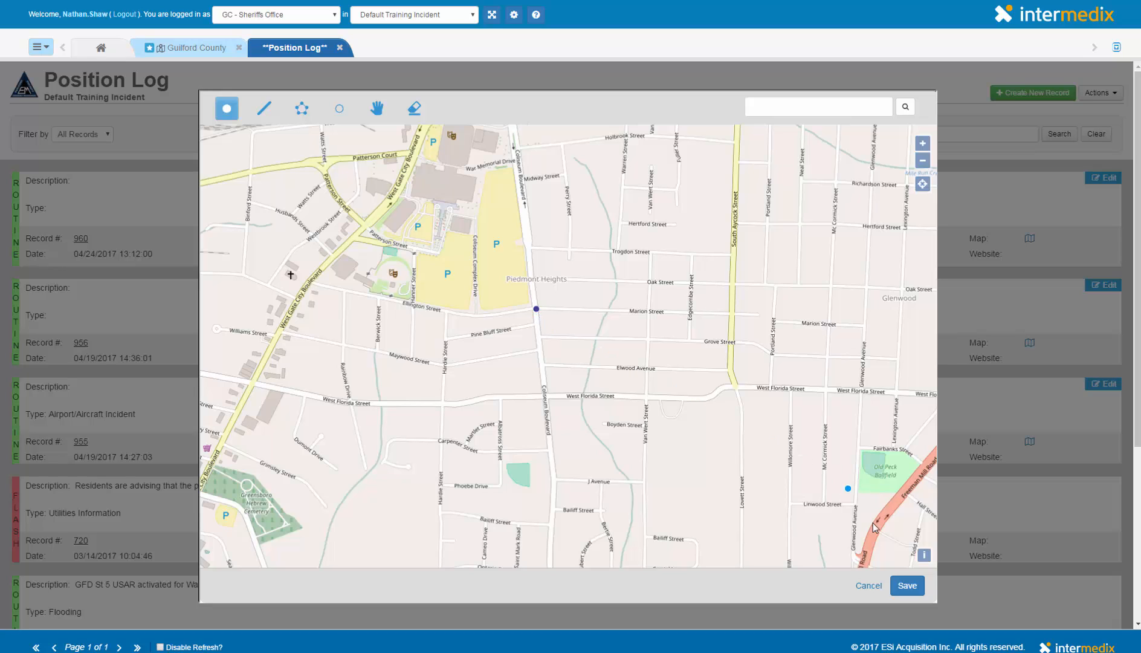
click(900, 591)
scroll(878, 556, down, 5)
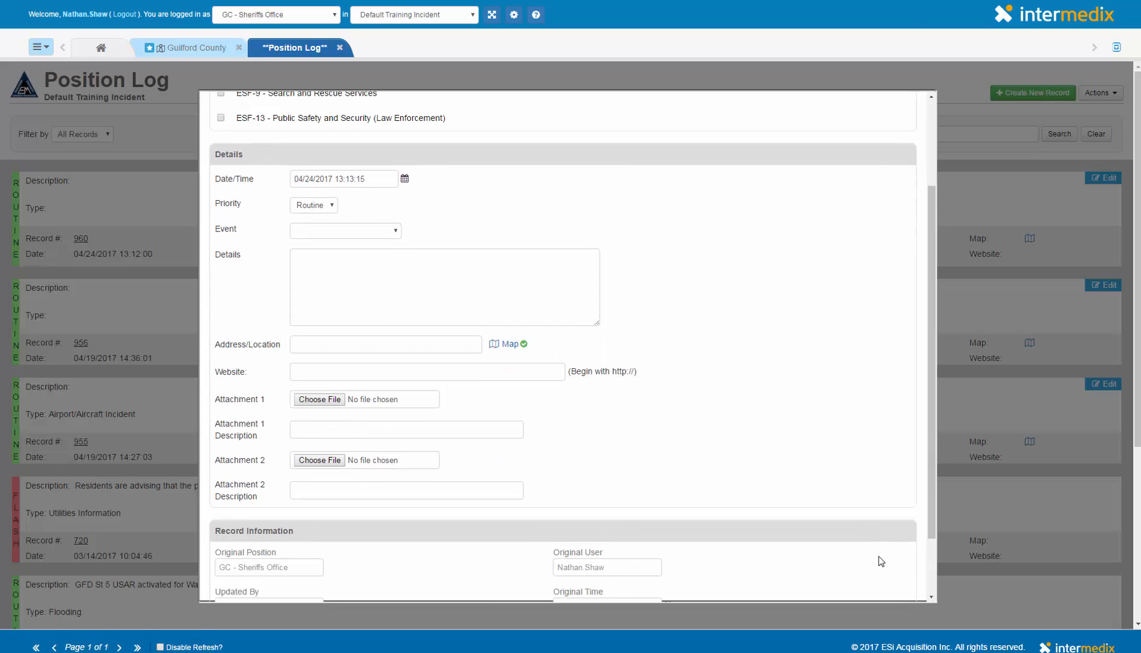
click(886, 579)
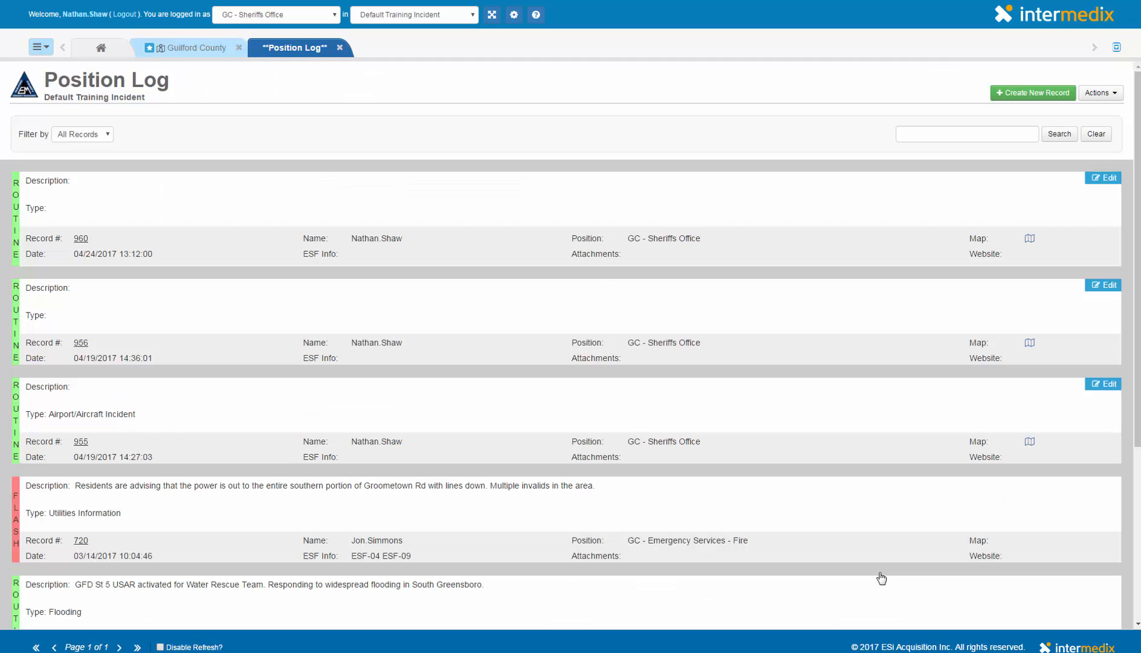